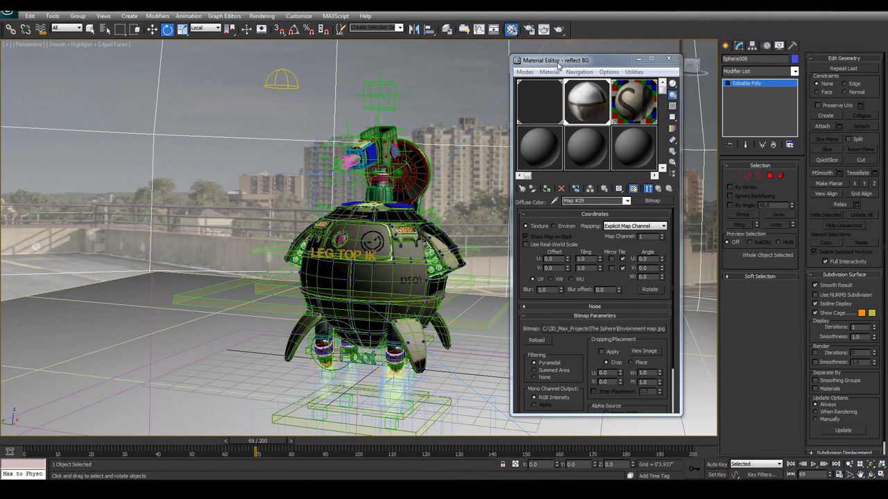
# Step: Move the Material Editor aside and open the web-size renders folder in Explorer beside the scene
pyautogui.moveTo(558, 63); pyautogui.dragTo(687, 59)
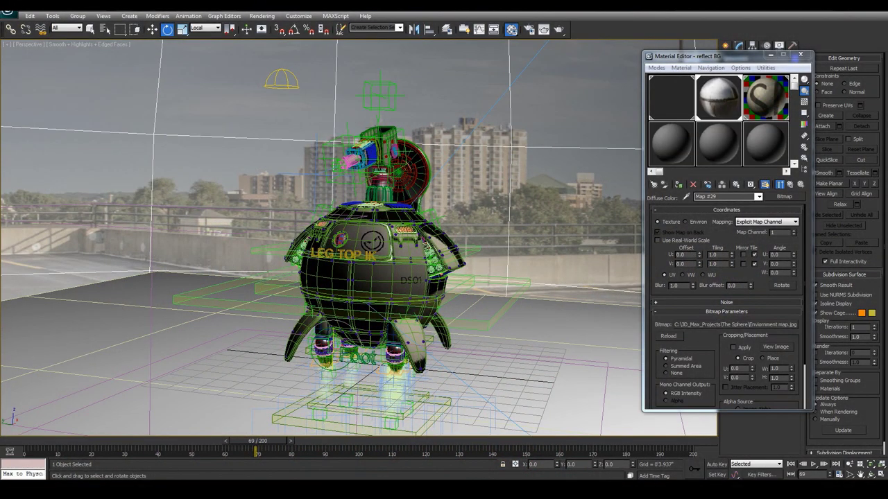
pyautogui.press('super+e')
pyautogui.moveTo(538, 13); pyautogui.dragTo(419, 28)
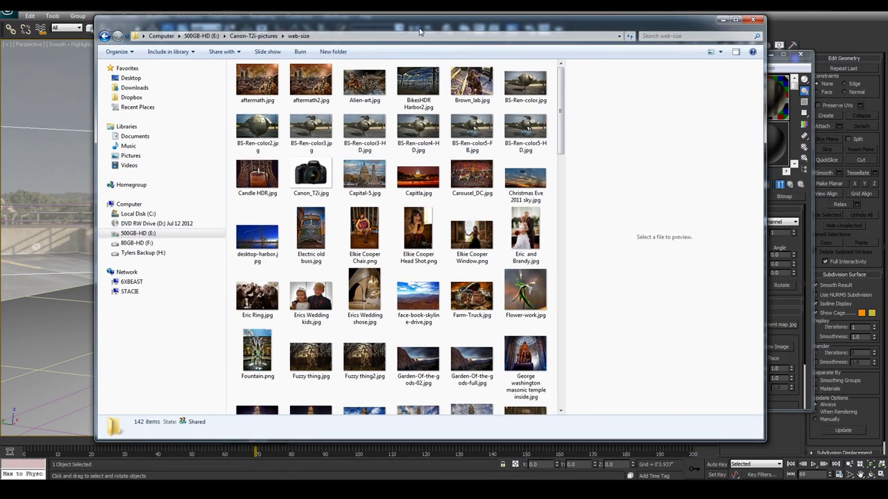
# Step: View BS-Ren-color.jpg full-screen, exit the viewer, and minimize the renders folder
pyautogui.click(525, 84)
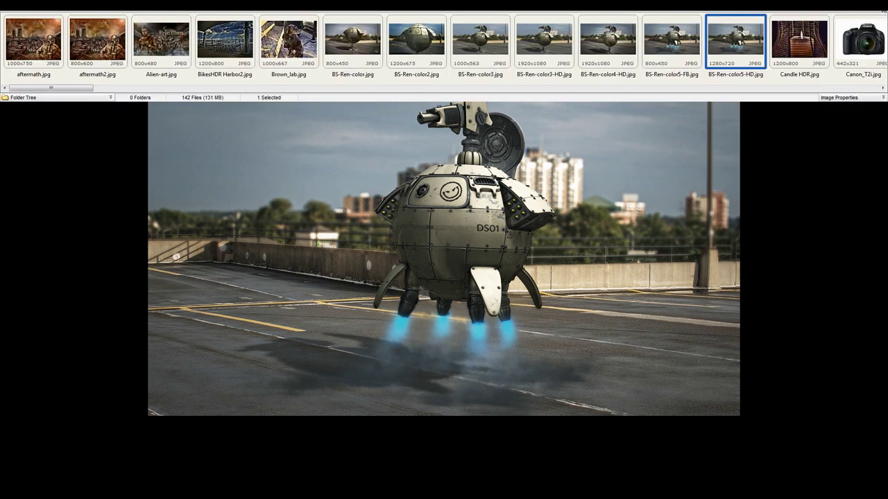
pyautogui.press('Escape')
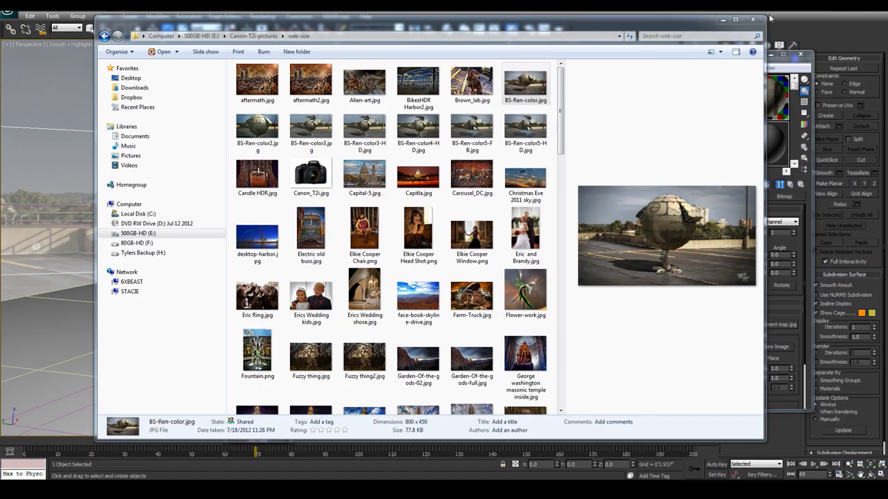
pyautogui.click(723, 19)
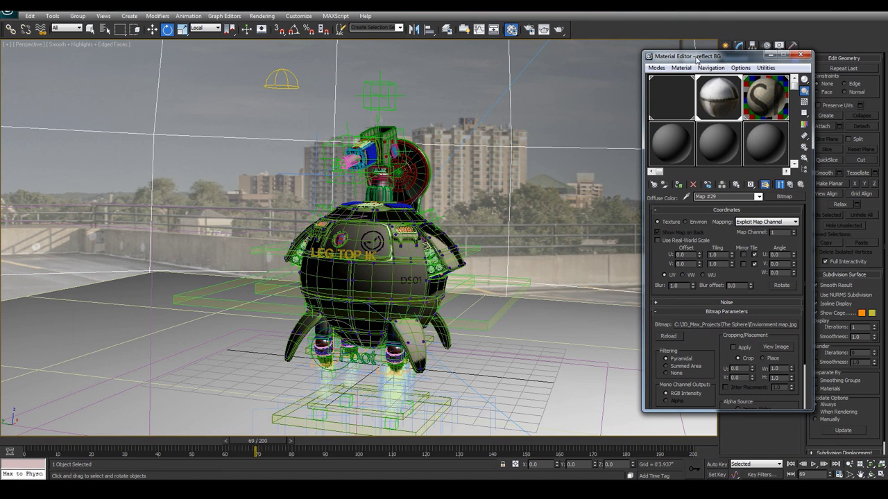
pyautogui.moveTo(700, 58); pyautogui.dragTo(778, 54)
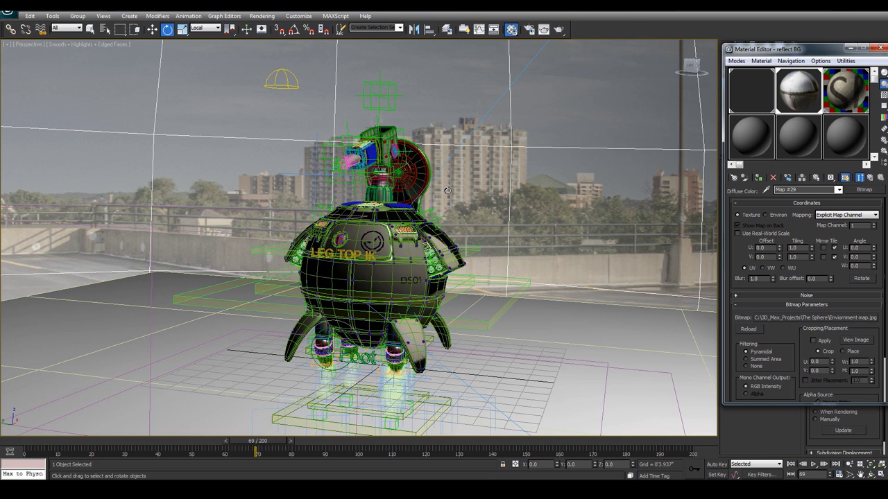
pyautogui.click(559, 343)
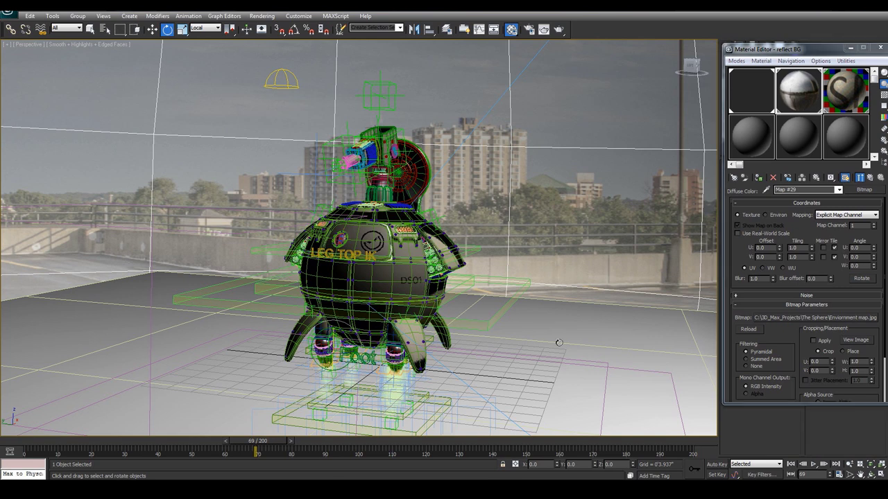
# Step: Make the 14 - Default material active and move the Material Editor to uncover object parameters
pyautogui.click(750, 88)
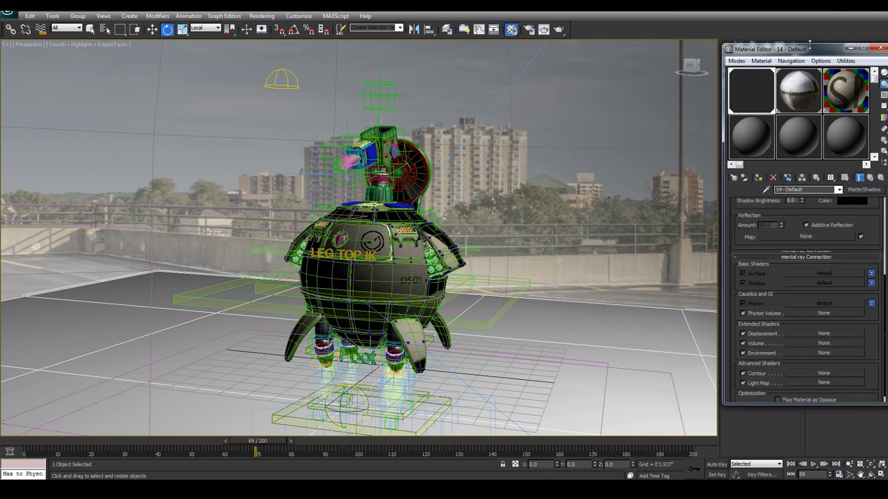
pyautogui.moveTo(810, 52); pyautogui.dragTo(710, 25)
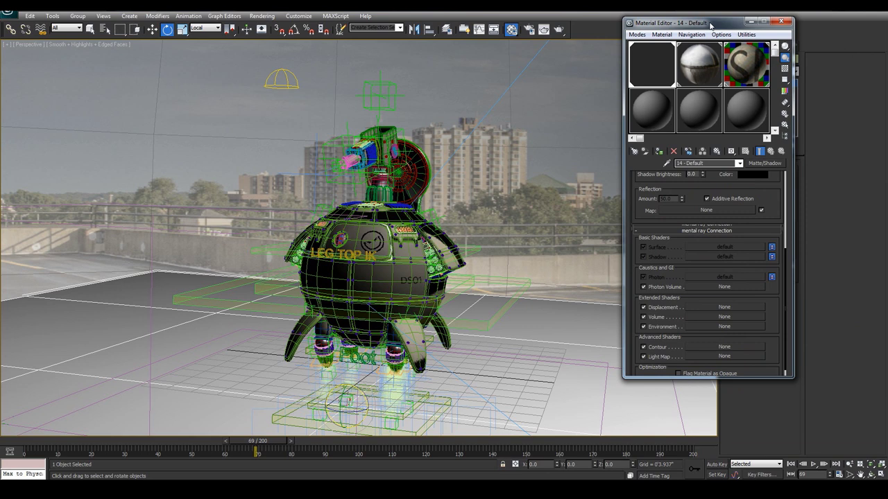
pyautogui.moveTo(710, 25); pyautogui.dragTo(652, 49)
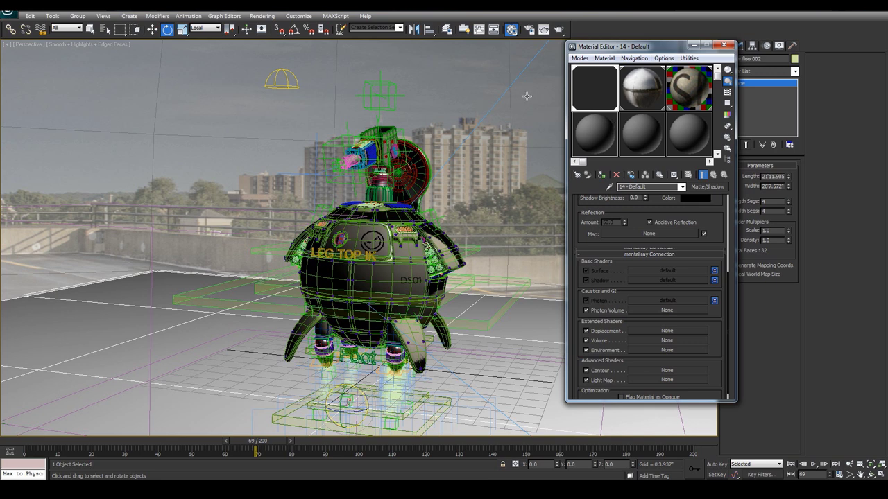
# Step: Switch to four viewports, select the sphere in the top view, and activate the reflect BG material
pyautogui.hotkey('alt', 'w')
pyautogui.click(250, 147)
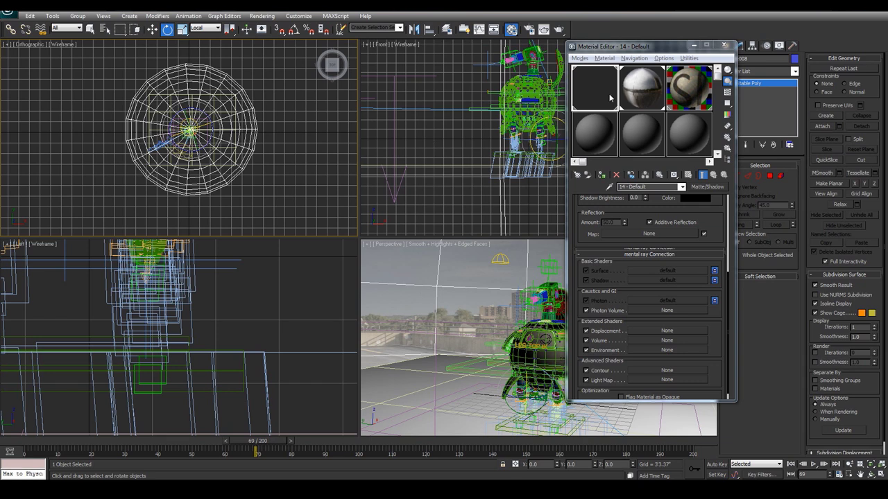
pyautogui.click(630, 95)
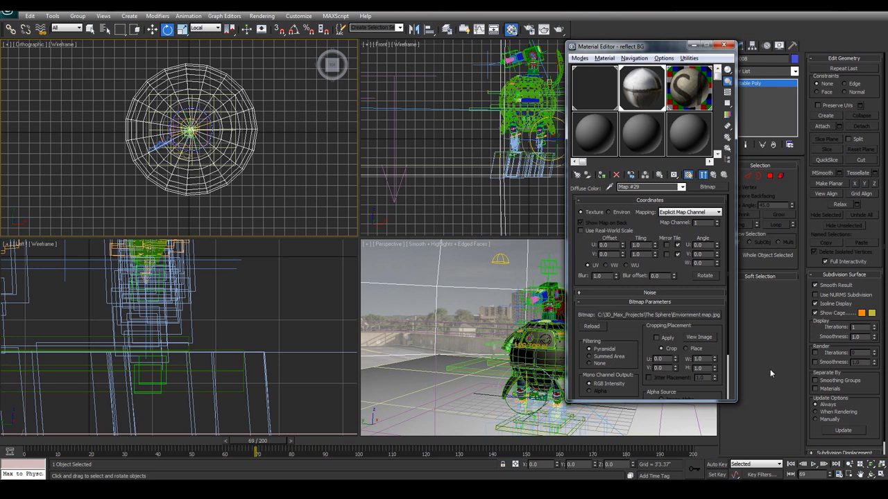
pyautogui.click(698, 338)
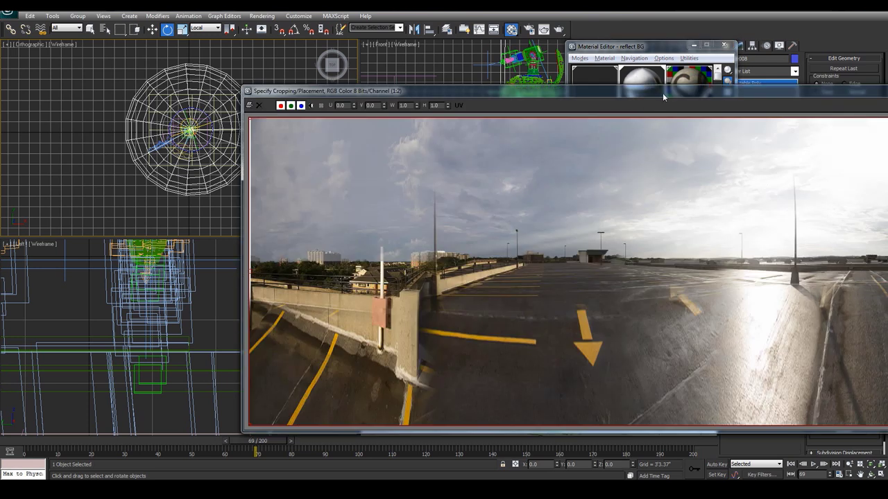
pyautogui.moveTo(662, 94); pyautogui.dragTo(97, 42)
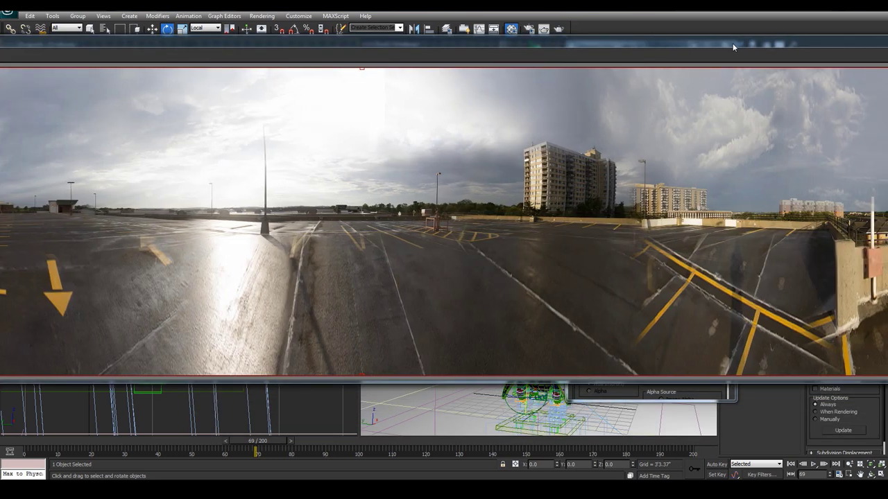
pyautogui.moveTo(733, 43); pyautogui.dragTo(887, 82)
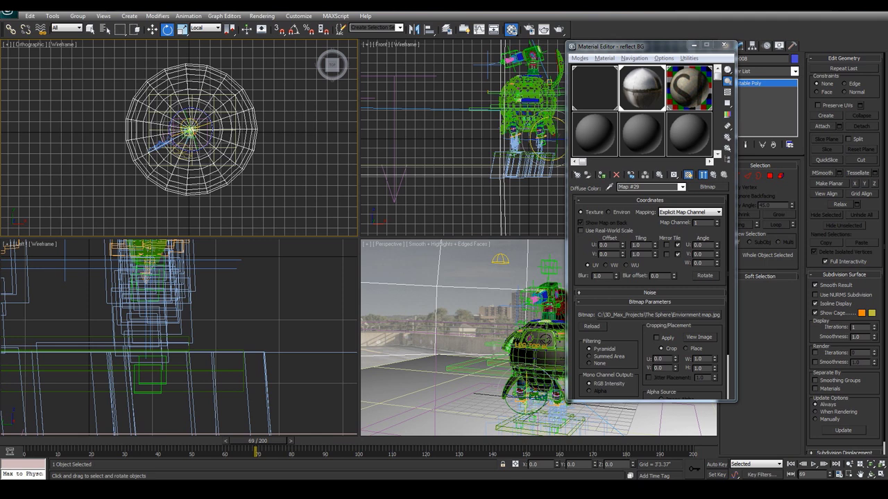
pyautogui.moveTo(213, 486)
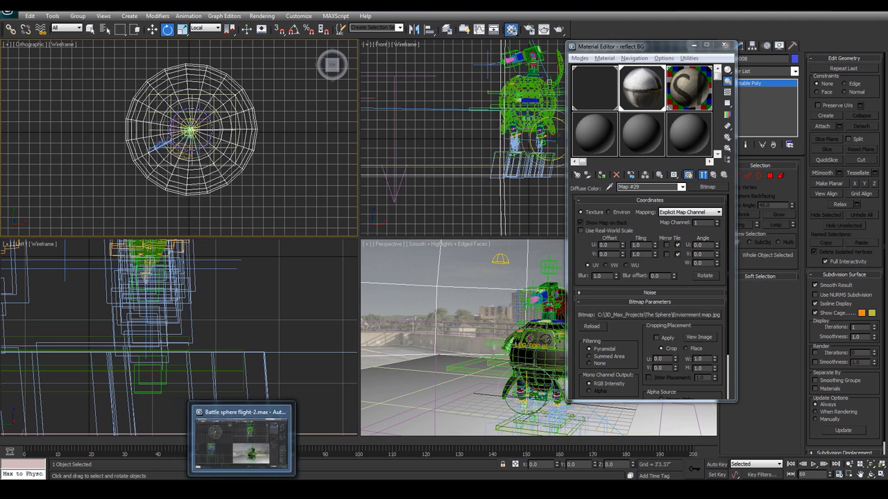
# Step: Switch to After Effects, scrub the Main output comp forward and back, and select the parking Lot layer
pyautogui.click(267, 446)
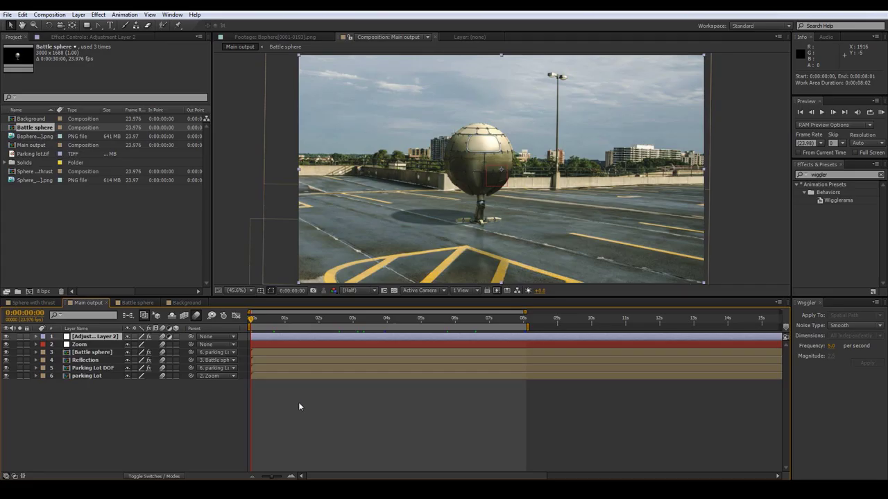
pyautogui.moveTo(280, 323); pyautogui.dragTo(363, 324)
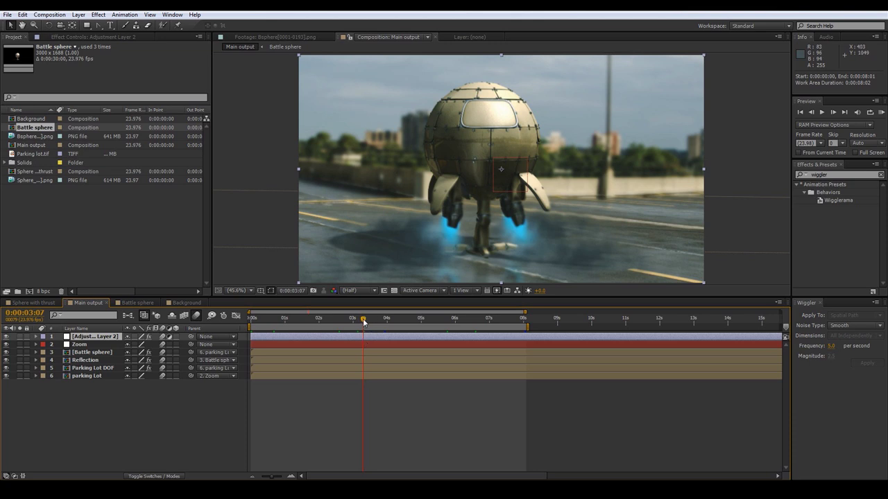
pyautogui.moveTo(363, 320); pyautogui.dragTo(259, 320)
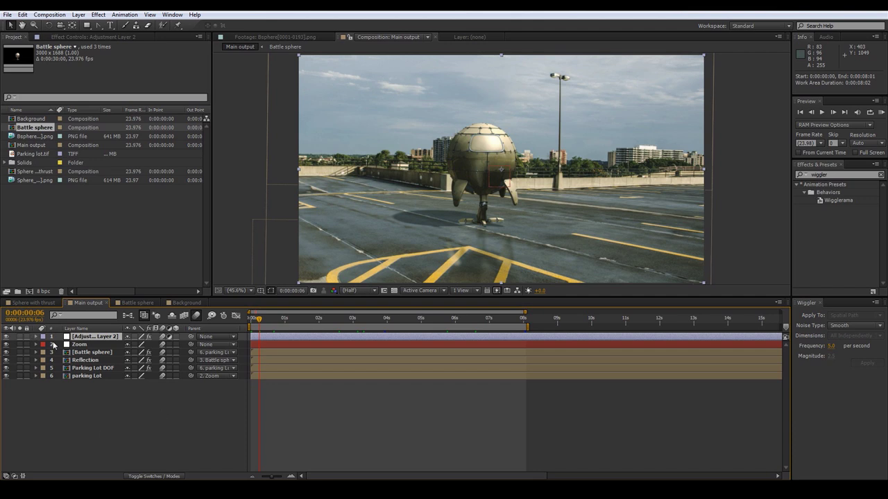
pyautogui.click(79, 376)
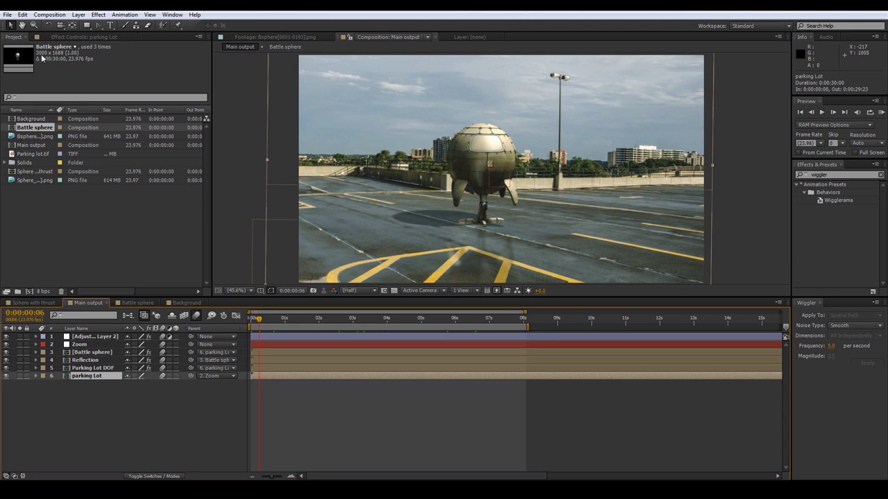
# Step: Open the Bsphere[0001-0193].png sequence in its own footage viewer at 100% magnification
pyautogui.click(16, 154)
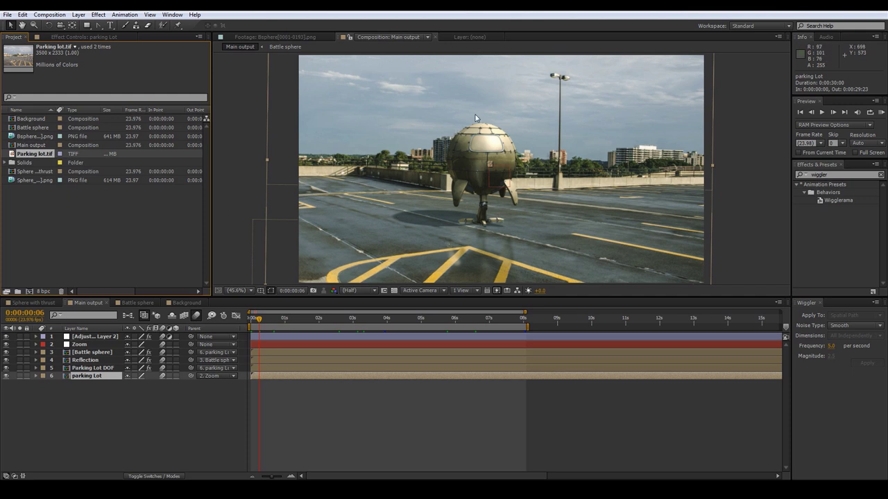
pyautogui.doubleClick(12, 137)
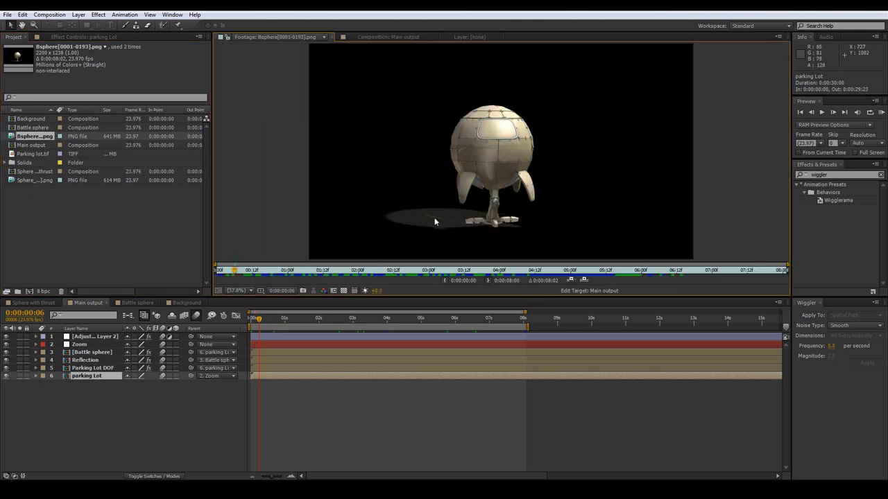
pyautogui.click(244, 290)
pyautogui.click(248, 397)
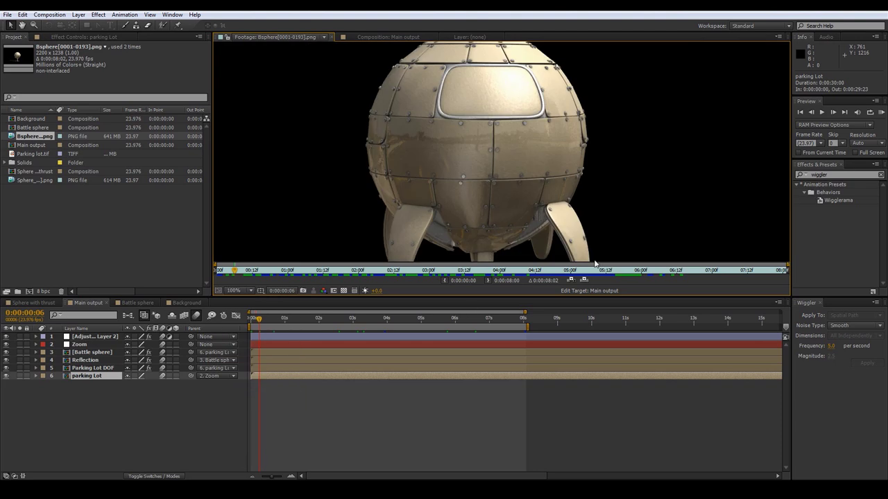
# Step: Pan the footage view down to the sphere's legs with the Hand tool
pyautogui.press('h')
pyautogui.moveTo(525, 184); pyautogui.dragTo(594, 49)
pyautogui.press('v')
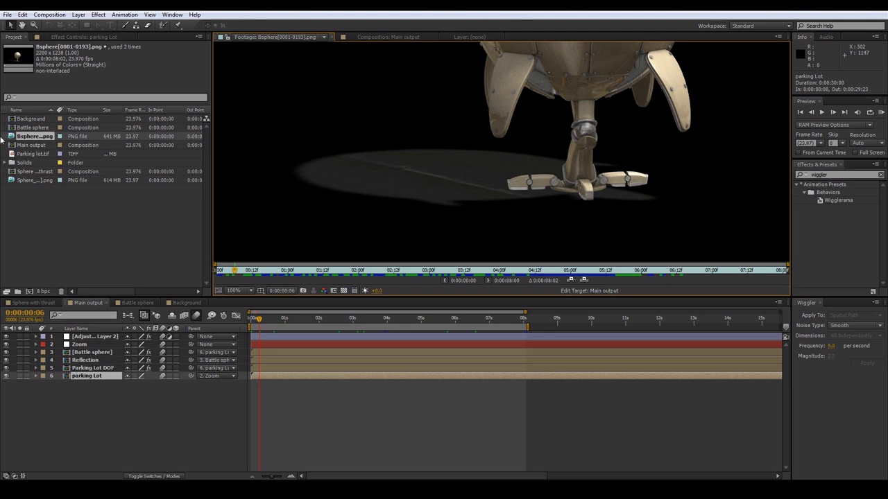
pyautogui.rightClick(53, 221)
# Step: Create Comp 1 (3300 x 1857, 23.976 fps, 30 s) and add Parking lot.tif as its first layer
pyautogui.click(71, 224)
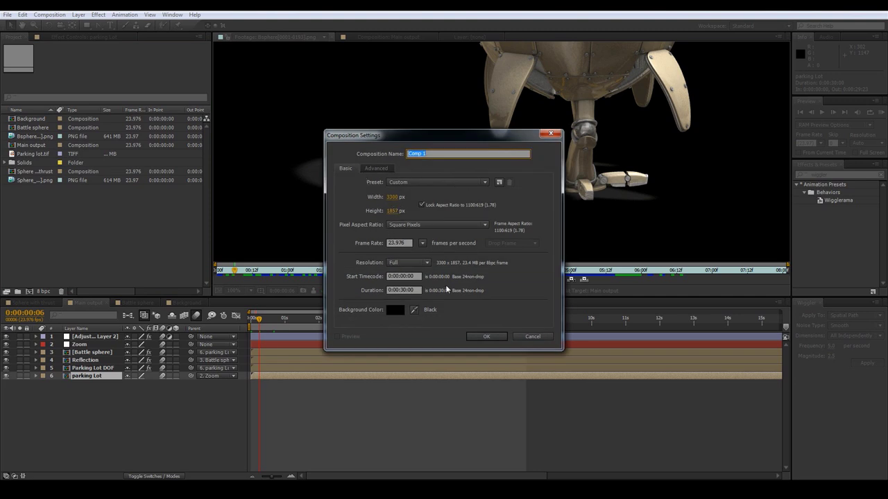
pyautogui.click(478, 337)
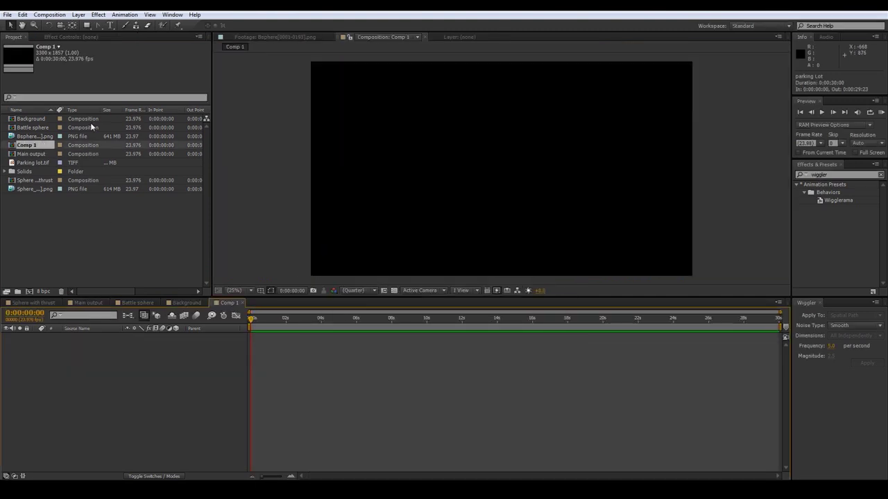
pyautogui.click(13, 137)
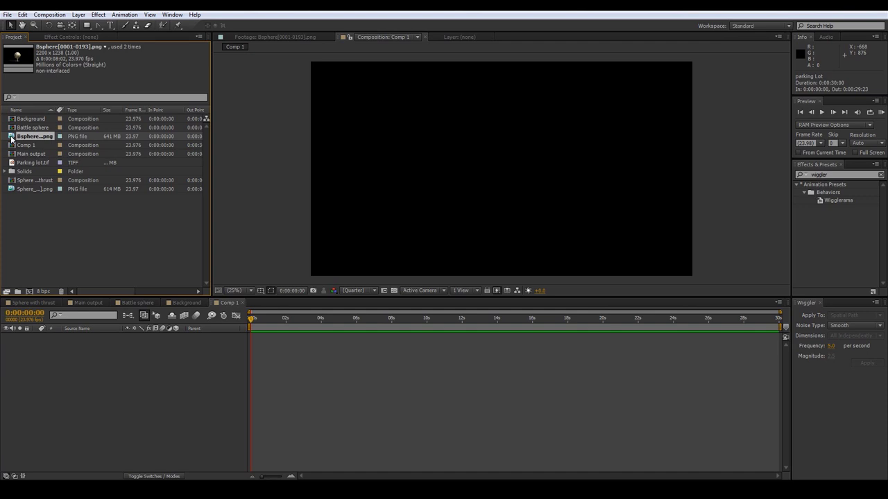
pyautogui.moveTo(11, 163); pyautogui.dragTo(109, 351)
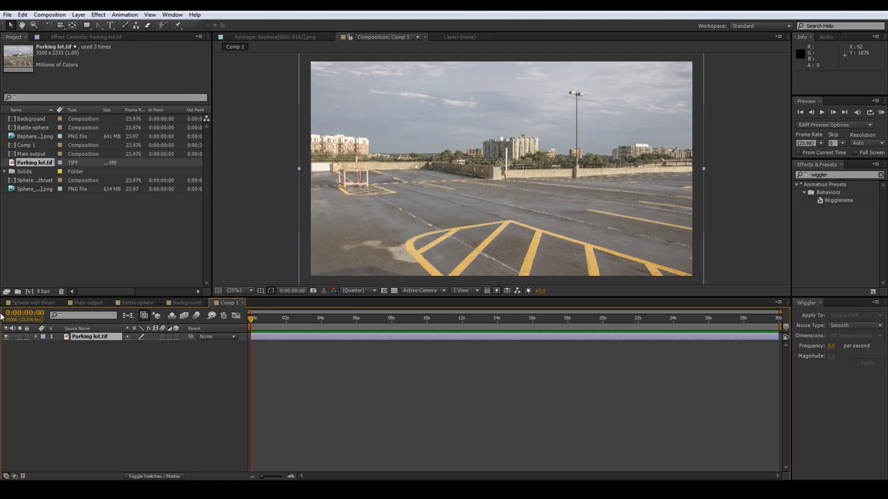
# Step: Add the Bsphere render to Comp 1 and, at 100% zoom, nudge the robot 3 pixels right
pyautogui.click(9, 138)
pyautogui.doubleClick(10, 137)
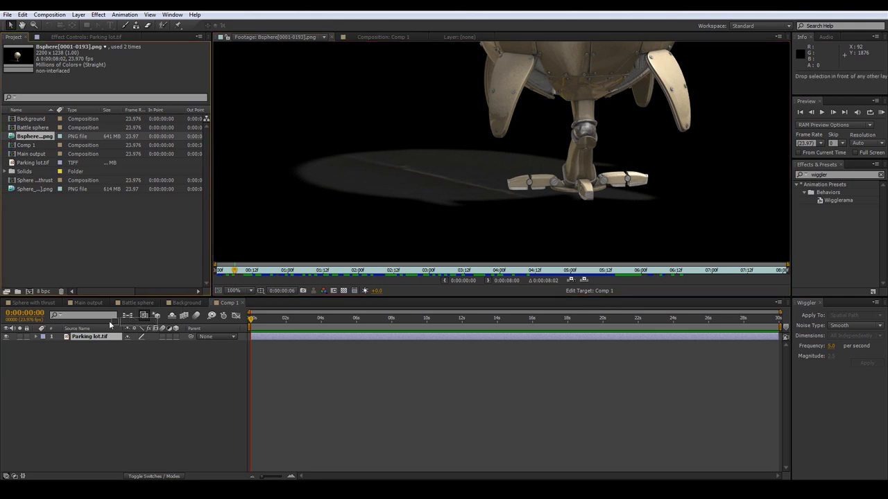
pyautogui.moveTo(16, 137); pyautogui.dragTo(88, 340)
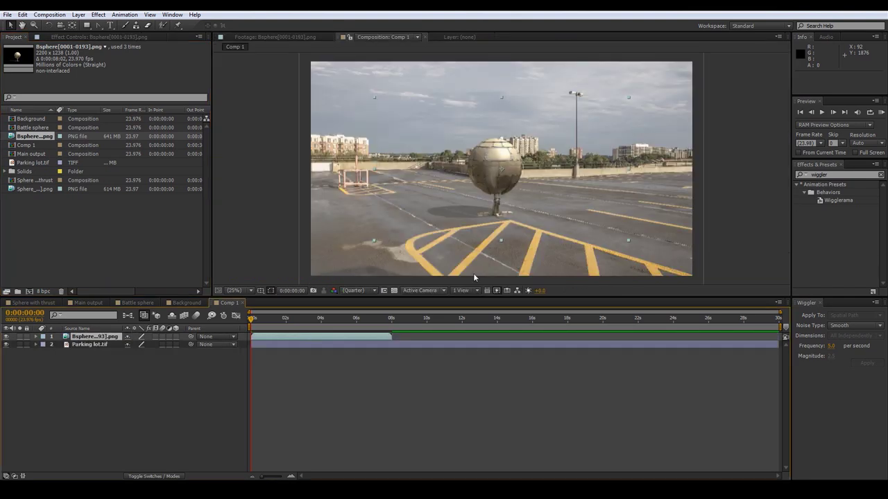
pyautogui.click(235, 290)
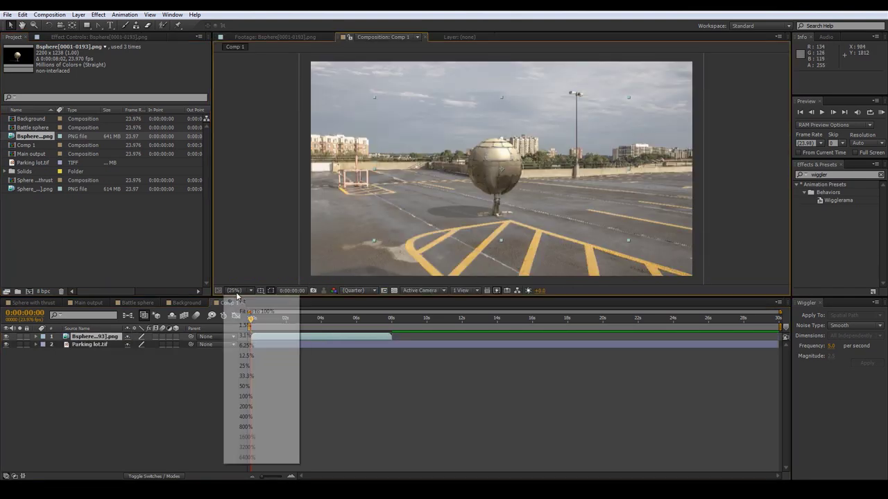
pyautogui.click(248, 396)
pyautogui.moveTo(536, 227); pyautogui.dragTo(643, 133)
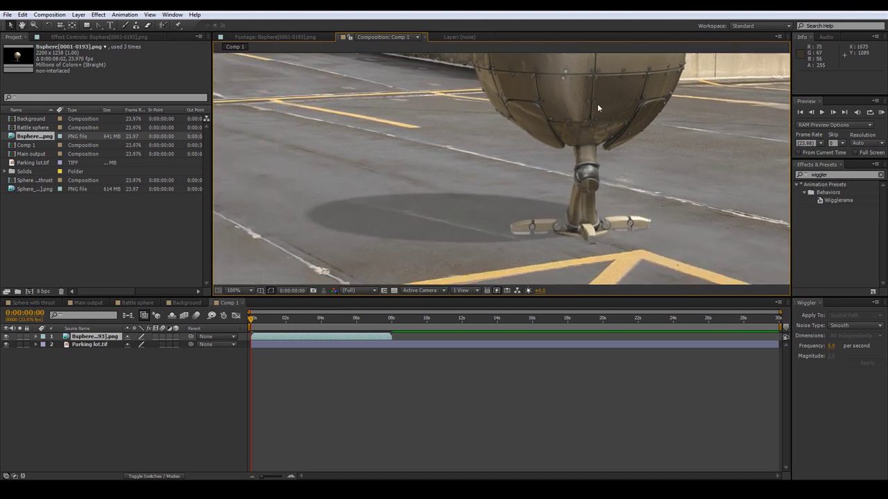
pyautogui.moveTo(570, 98); pyautogui.dragTo(598, 90)
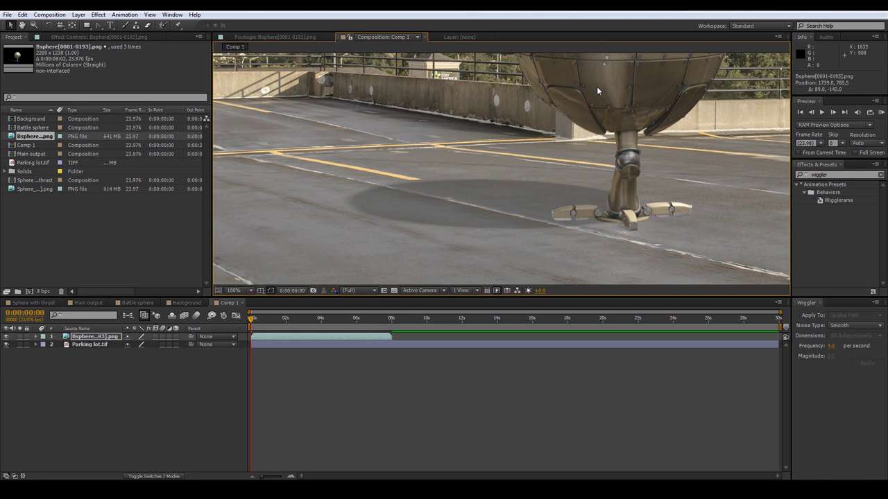
# Step: End the work area at about 8 seconds, fit the comp in the viewer, and check thrusters at 0:00:02:22
pyautogui.moveTo(779, 326); pyautogui.dragTo(391, 326)
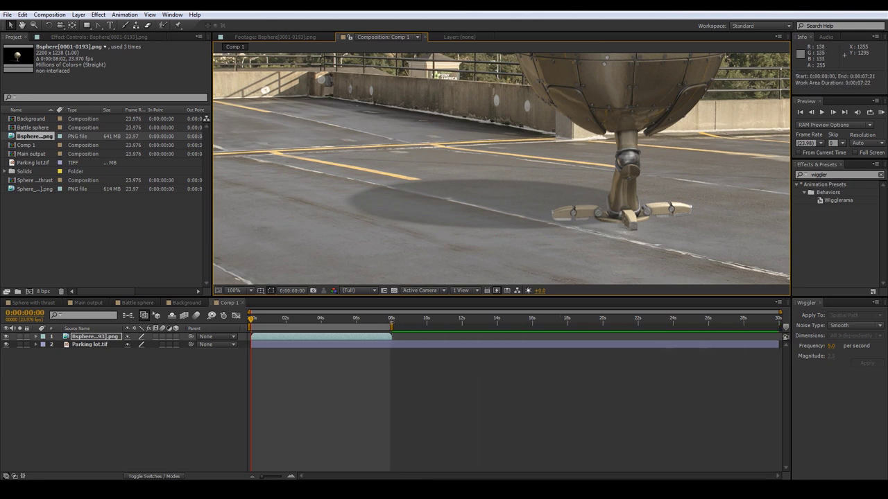
pyautogui.click(236, 290)
pyautogui.click(243, 303)
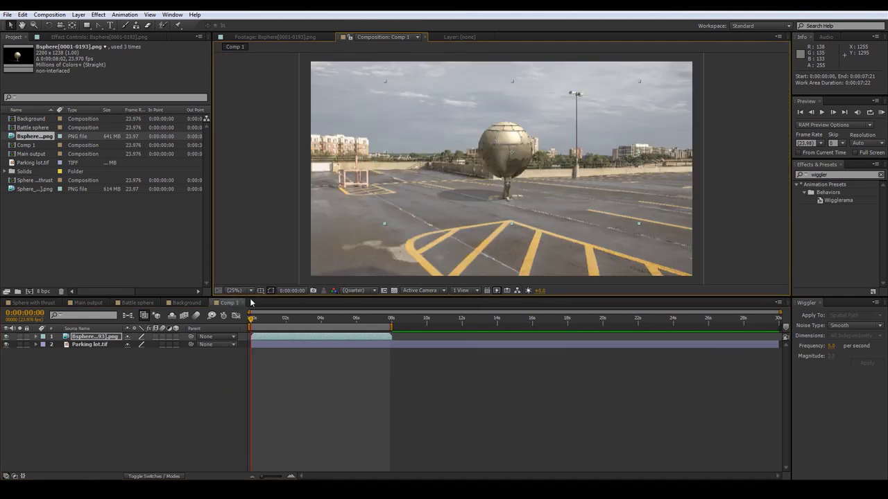
pyautogui.moveTo(252, 324)
pyautogui.mouseDown()
pyautogui.moveTo(385, 320)
pyautogui.moveTo(267, 320)
pyautogui.mouseUp()
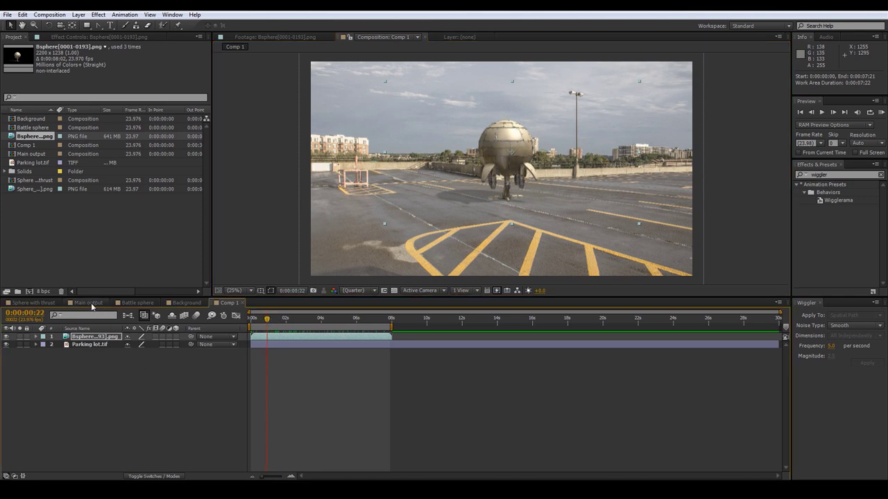
pyautogui.click(91, 304)
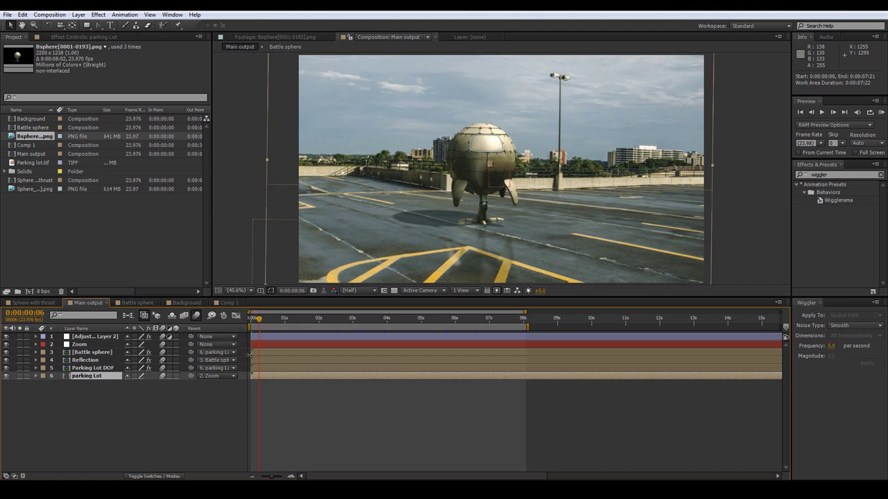
# Step: Open the Background composition and scrub between 0:00:01:03 and 0:00:03:12 with its effect controls showing
pyautogui.doubleClick(66, 376)
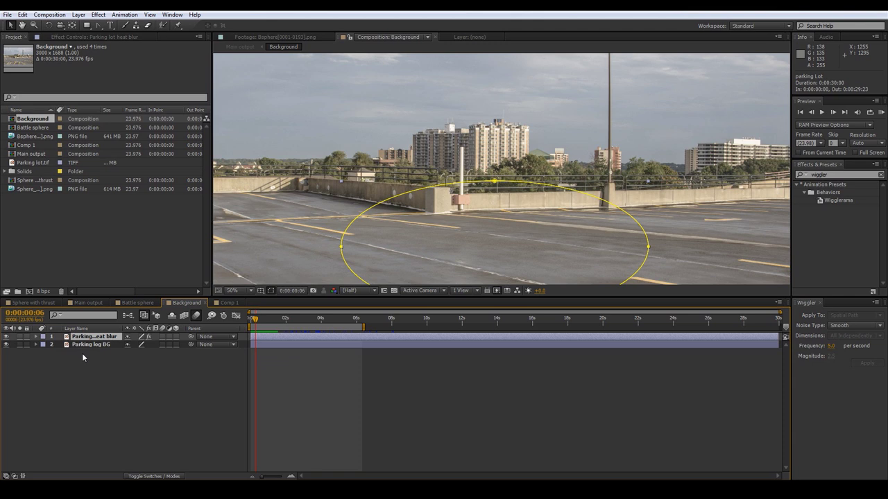
pyautogui.moveTo(255, 323); pyautogui.dragTo(304, 330)
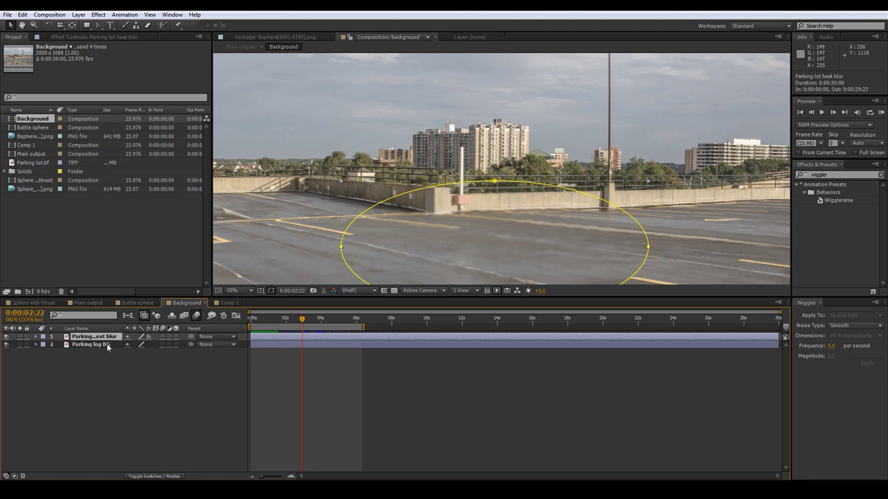
pyautogui.click(87, 37)
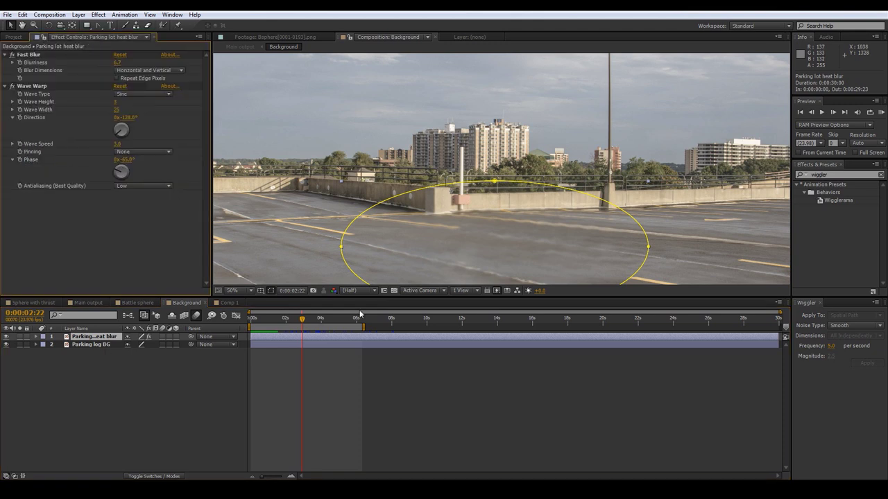
pyautogui.moveTo(301, 319); pyautogui.dragTo(273, 320)
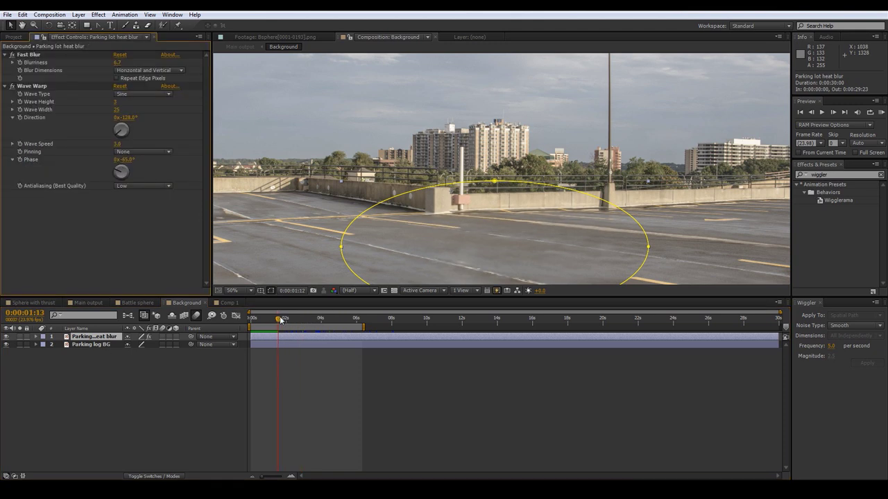
pyautogui.moveTo(280, 319); pyautogui.dragTo(312, 319)
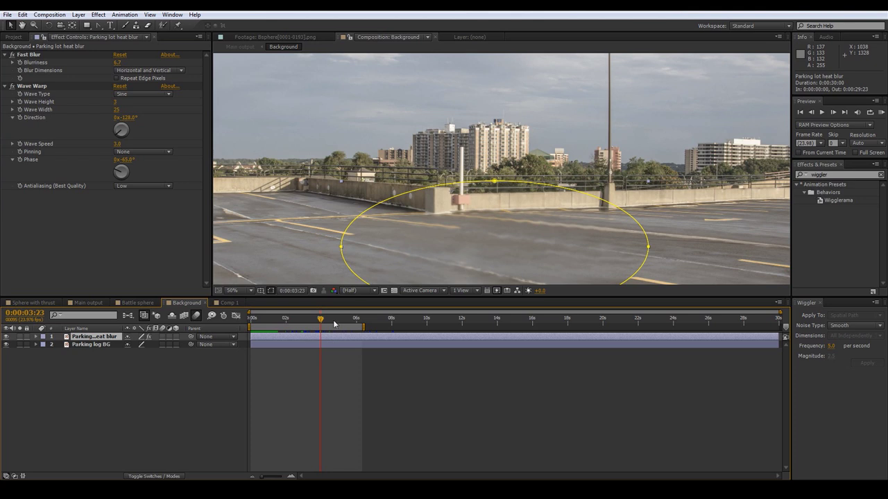
pyautogui.moveTo(321, 320); pyautogui.dragTo(295, 320)
# Step: Inspect the heat blur layer's Fast Blur and Wave Warp effects and play a preview of the shimmer
pyautogui.click(29, 55)
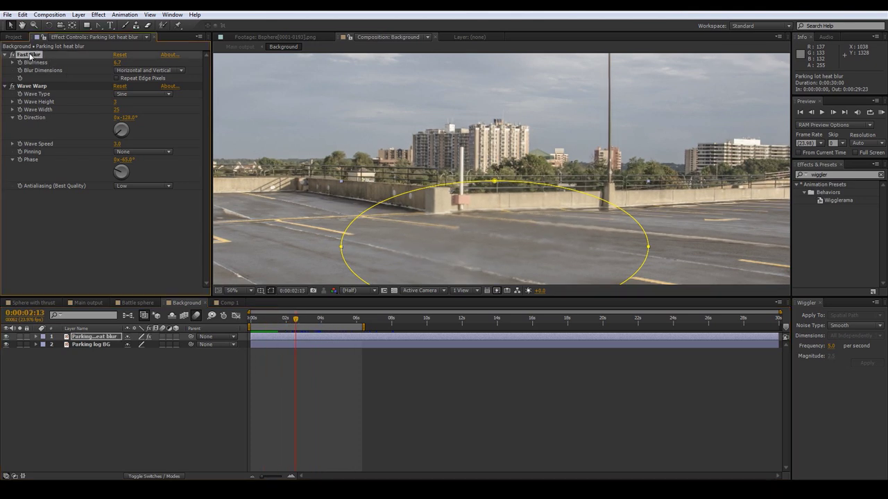
pyautogui.click(29, 88)
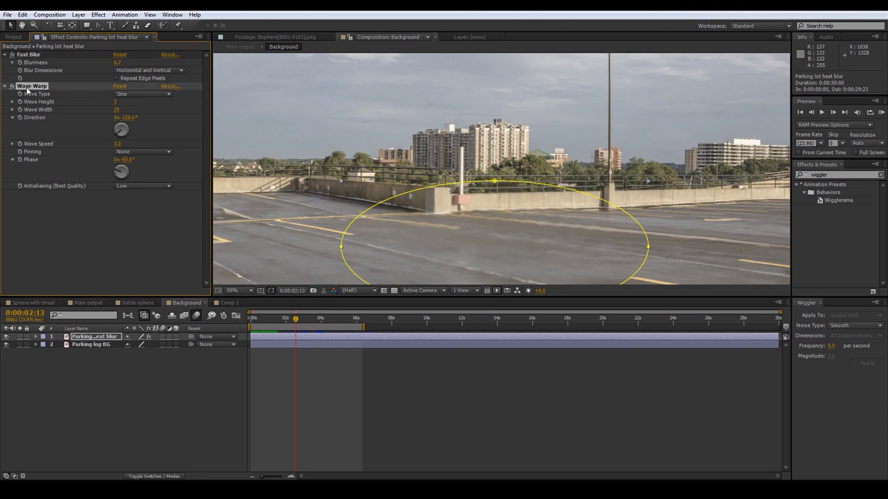
pyautogui.press('space')
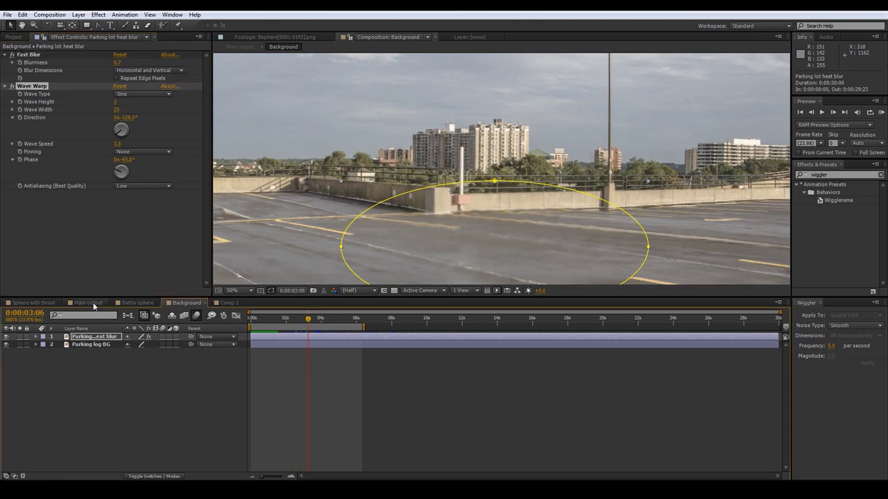
pyautogui.click(89, 303)
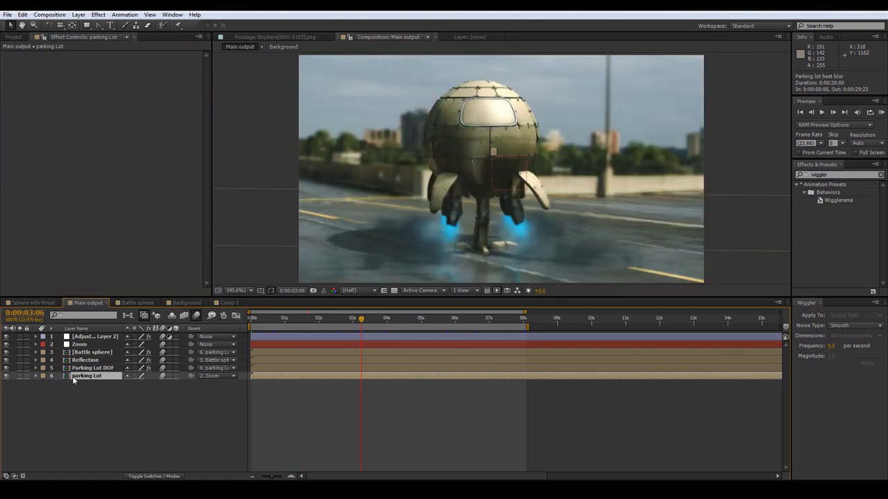
pyautogui.click(74, 368)
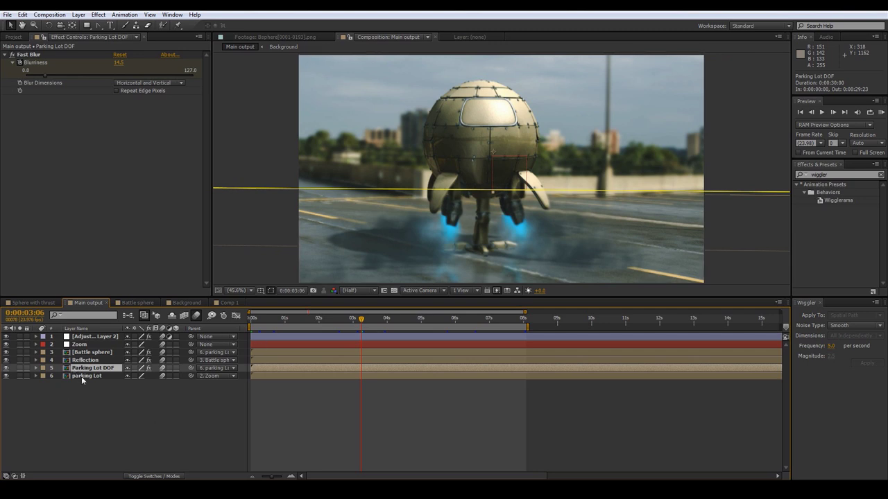
pyautogui.click(81, 376)
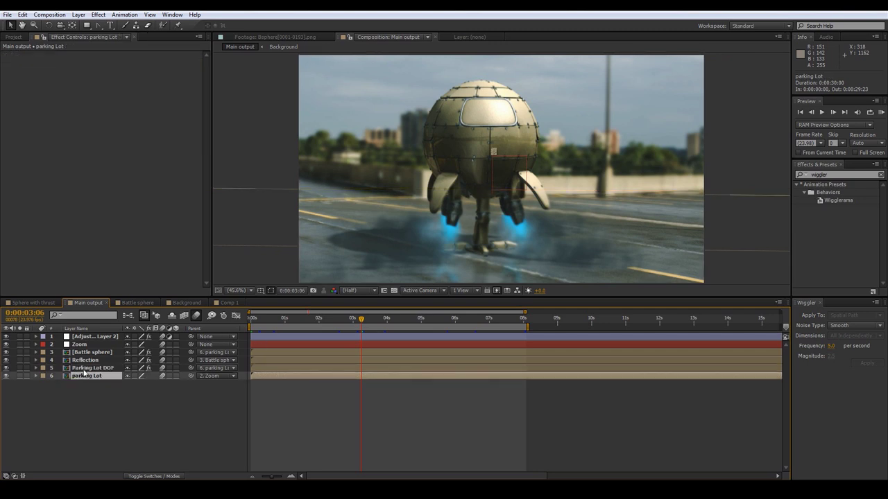
pyautogui.click(89, 370)
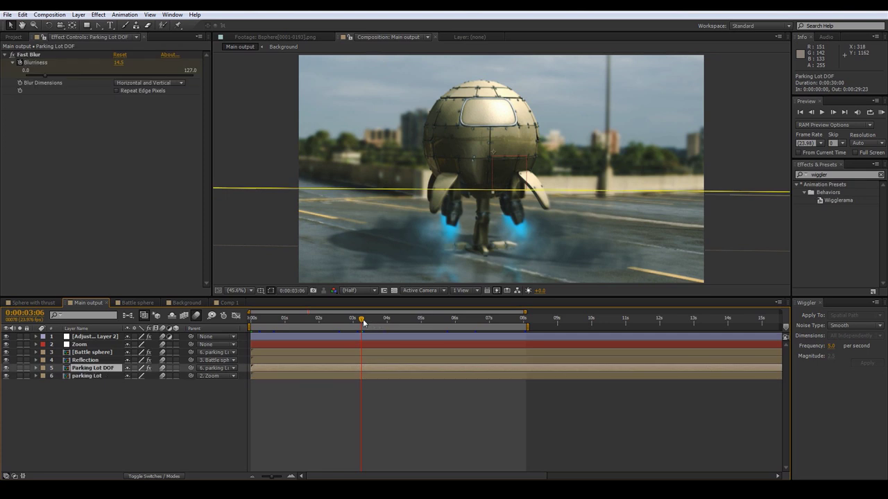
pyautogui.moveTo(361, 320); pyautogui.dragTo(302, 326)
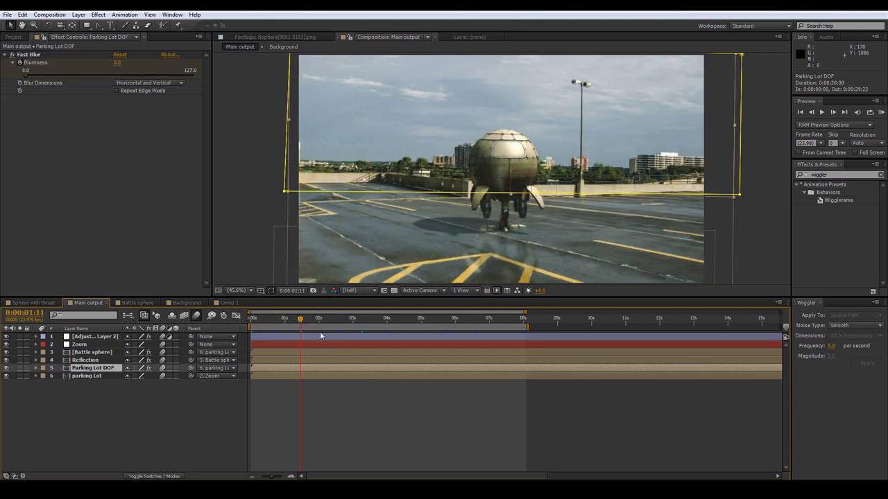
pyautogui.moveTo(302, 321); pyautogui.dragTo(347, 319)
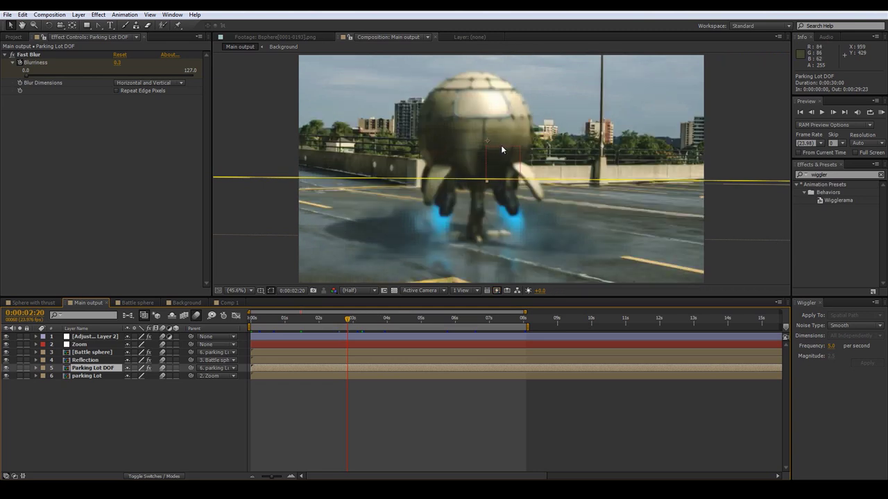
pyautogui.moveTo(351, 319); pyautogui.dragTo(362, 322)
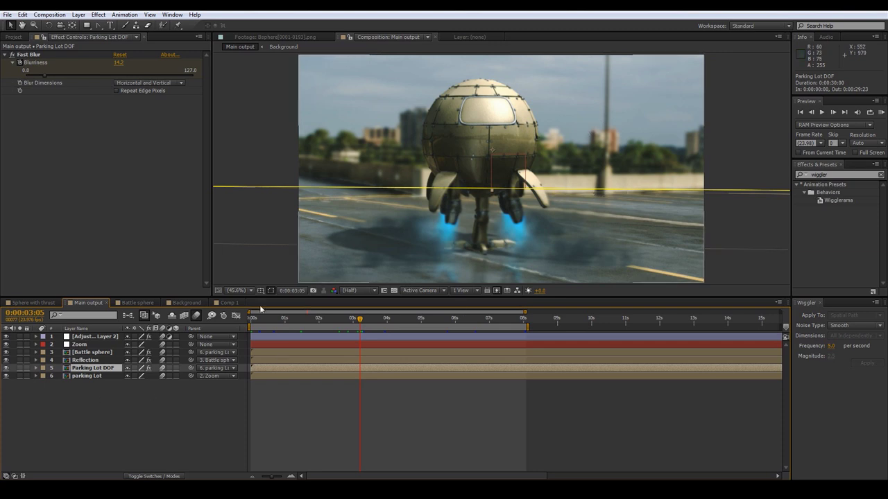
pyautogui.click(7, 376)
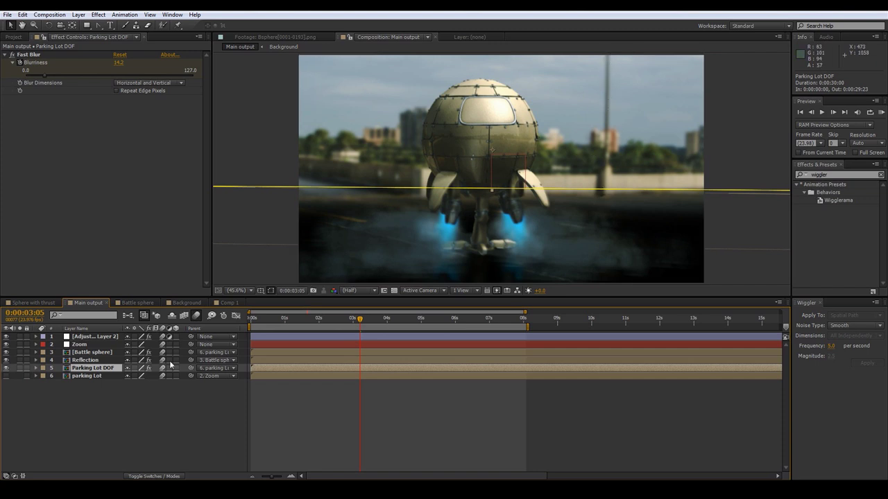
pyautogui.click(6, 376)
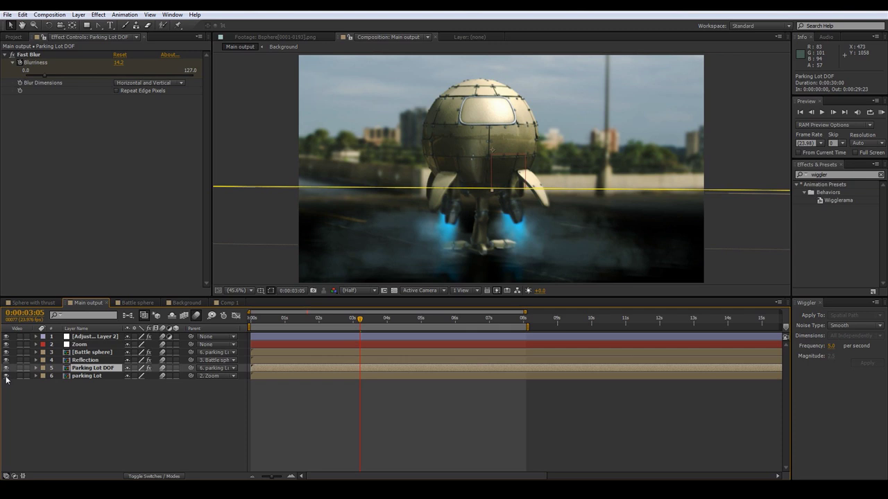
pyautogui.click(85, 376)
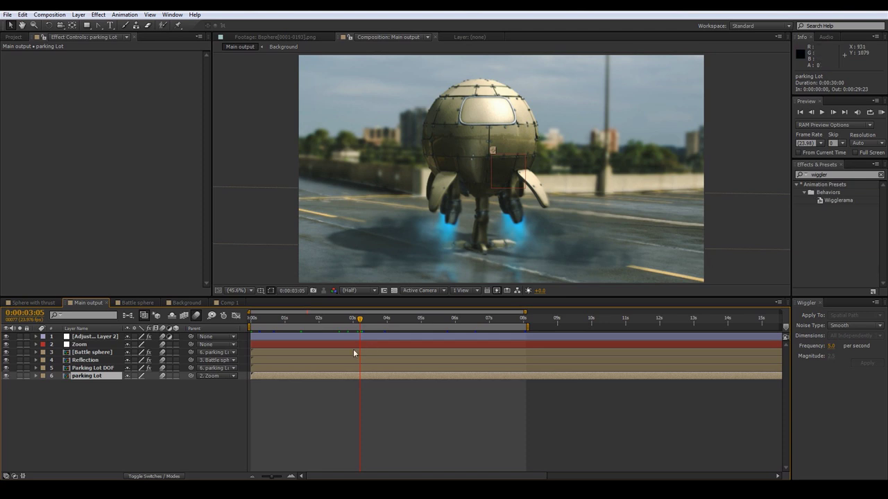
# Step: At 0:00:03:01, toggle the parking-lot background off and on to compare, leaving it hidden
pyautogui.moveTo(360, 320); pyautogui.dragTo(360, 320)
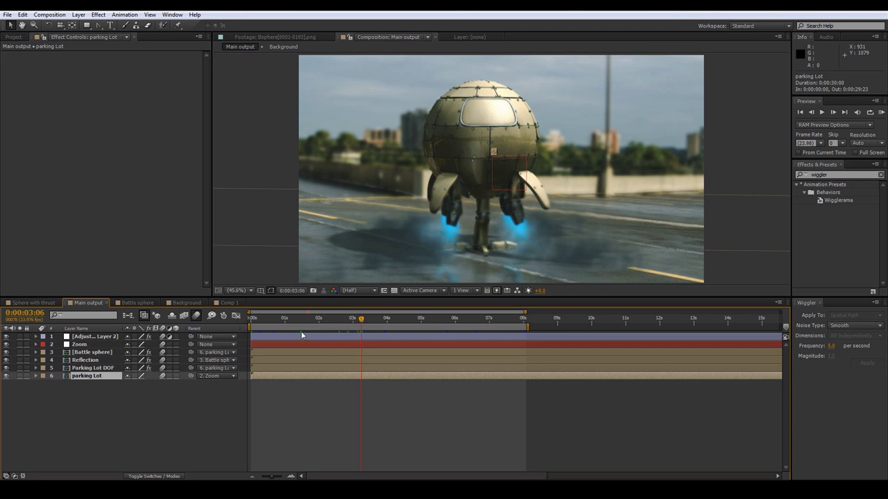
pyautogui.click(5, 376)
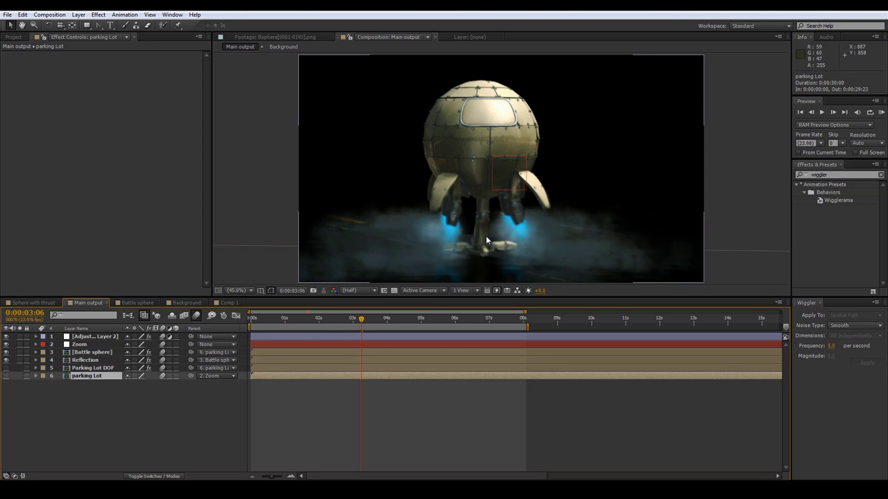
pyautogui.click(6, 375)
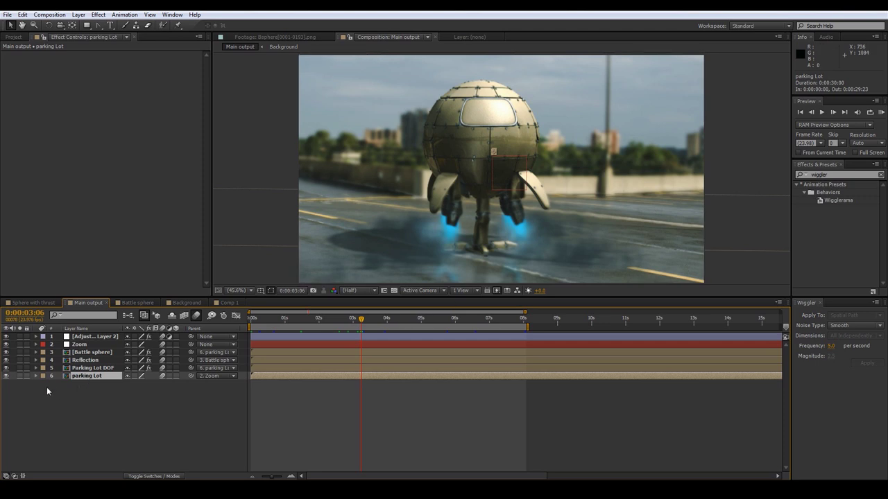
pyautogui.click(6, 376)
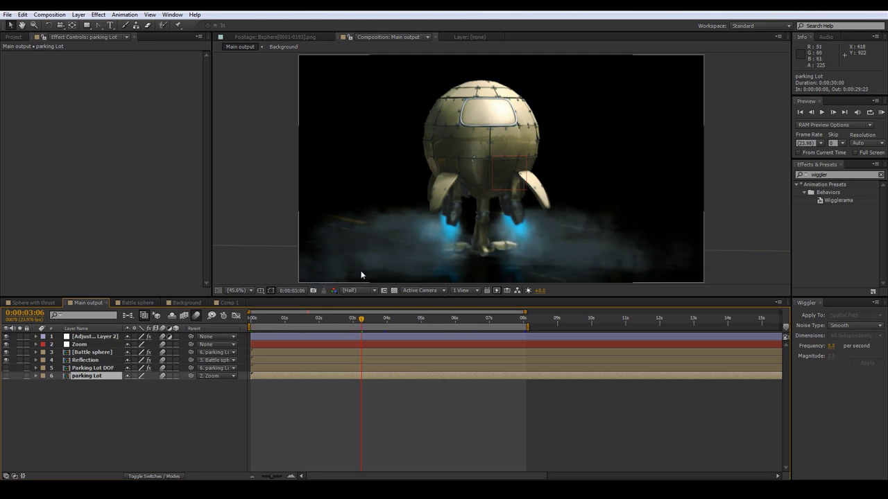
# Step: Hide all remaining layers except Battle sphere, leaving the robot alone over black
pyautogui.click(5, 337)
pyautogui.moveTo(6, 353); pyautogui.dragTo(6, 368)
pyautogui.click(6, 344)
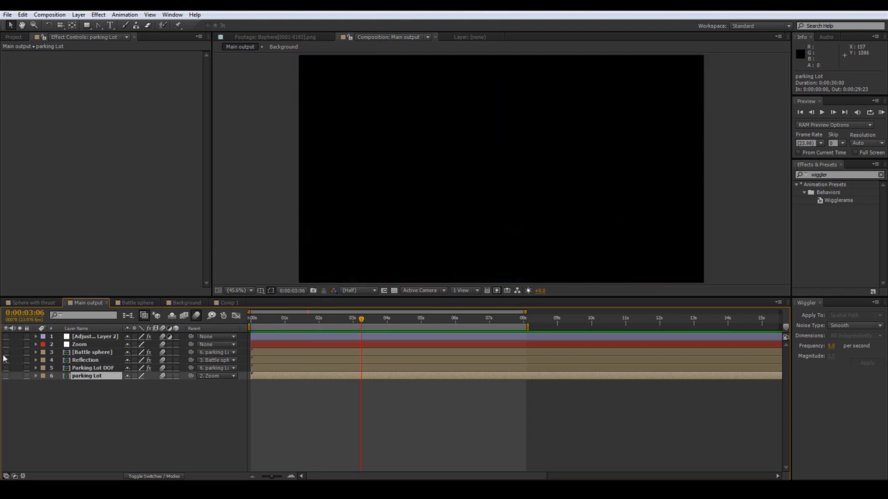
pyautogui.click(6, 353)
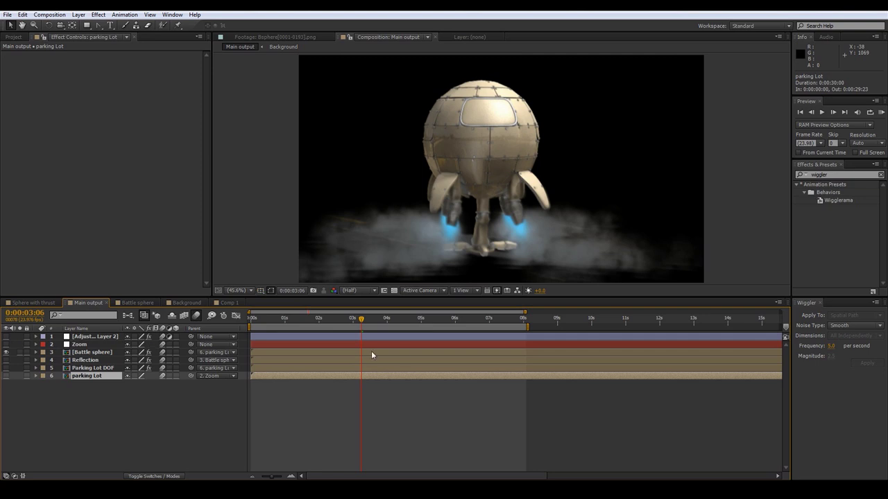
# Step: Open the Battle sphere comp, select Blur heat, hide Thrust particles, and scrub to 0:00:03:01
pyautogui.doubleClick(70, 354)
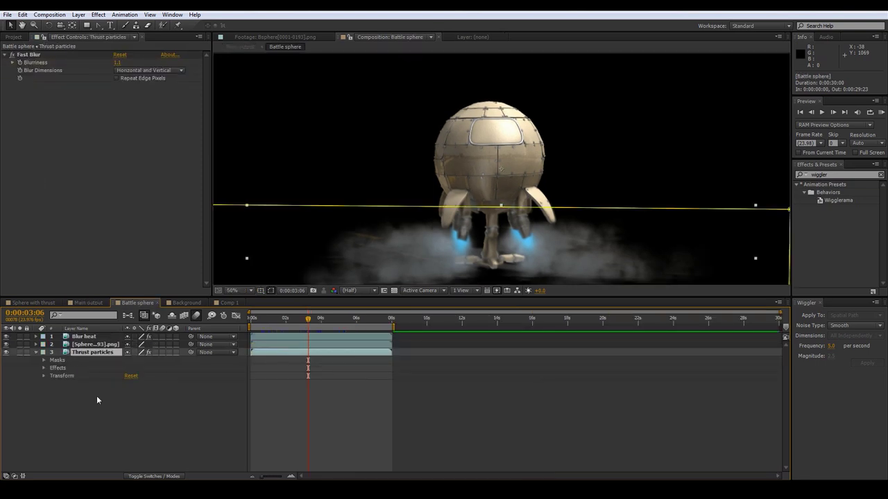
pyautogui.click(69, 337)
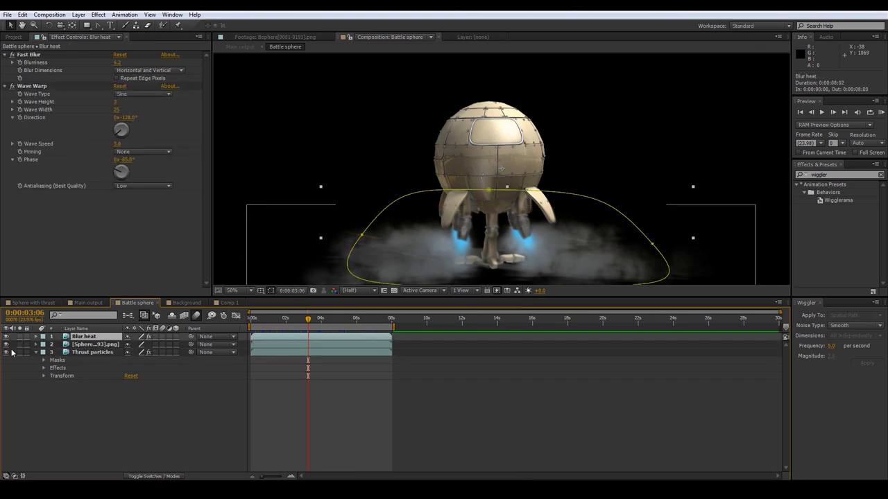
pyautogui.click(6, 351)
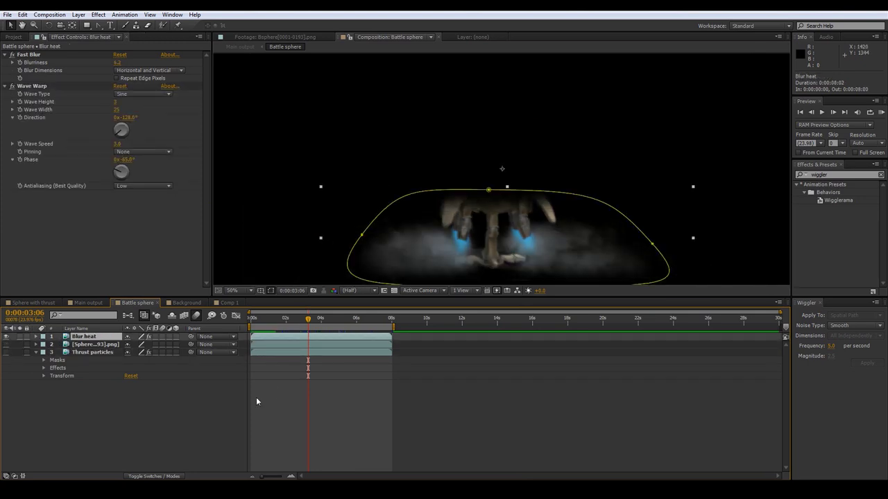
pyautogui.moveTo(302, 323)
pyautogui.mouseDown()
pyautogui.moveTo(253, 323)
pyautogui.moveTo(306, 322)
pyautogui.moveTo(254, 323)
pyautogui.moveTo(287, 320)
pyautogui.mouseUp()
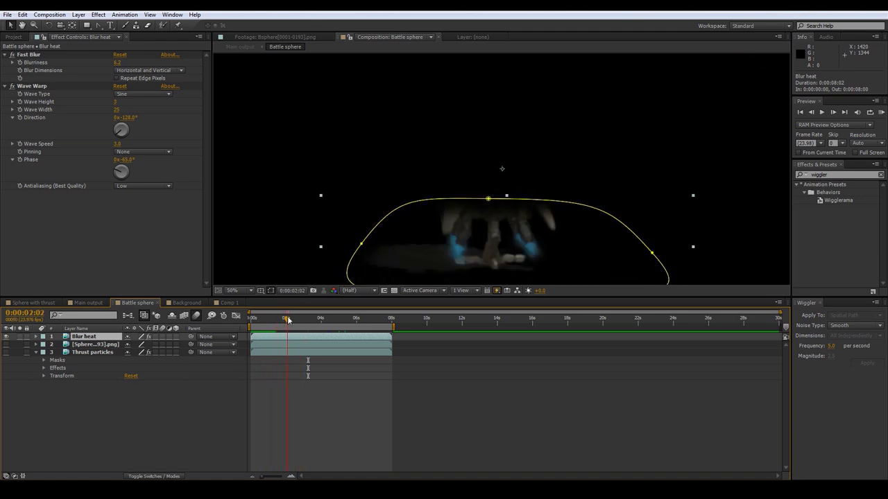
pyautogui.moveTo(289, 320); pyautogui.dragTo(304, 317)
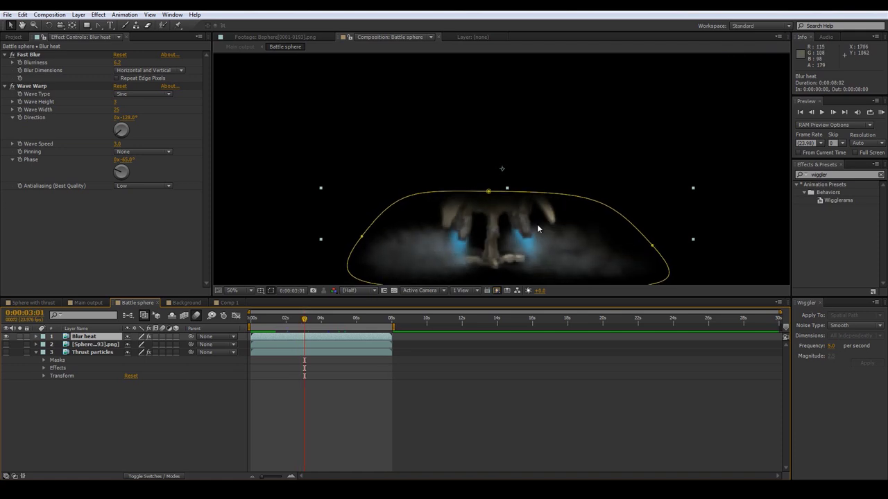
# Step: Inspect Blur heat's Fast Blur and Wave Warp, restore the sphere and Thrust particles layers, and scrub to 0:00:03:02
pyautogui.click(24, 55)
pyautogui.click(30, 87)
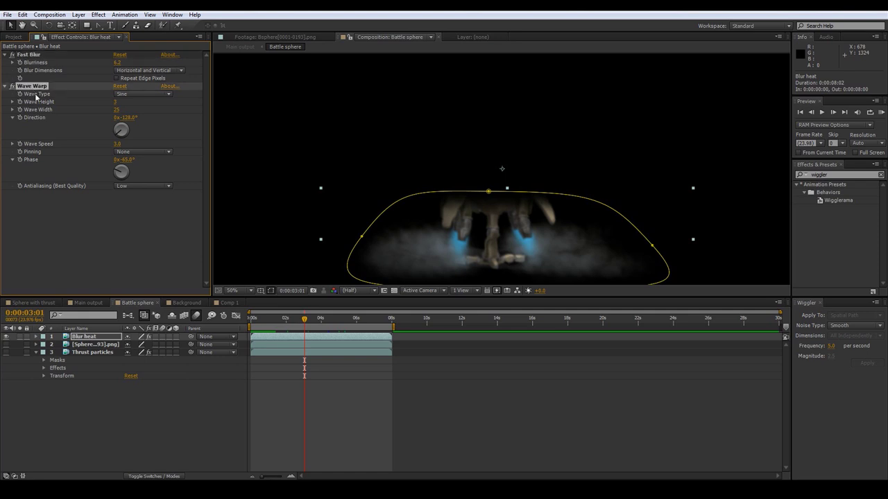
pyautogui.moveTo(303, 324)
pyautogui.mouseDown()
pyautogui.moveTo(343, 322)
pyautogui.moveTo(310, 323)
pyautogui.mouseUp()
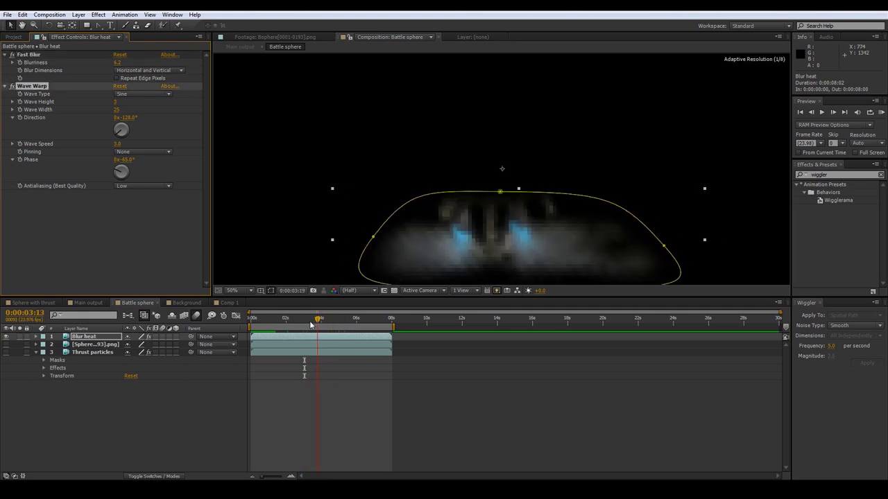
pyautogui.click(7, 345)
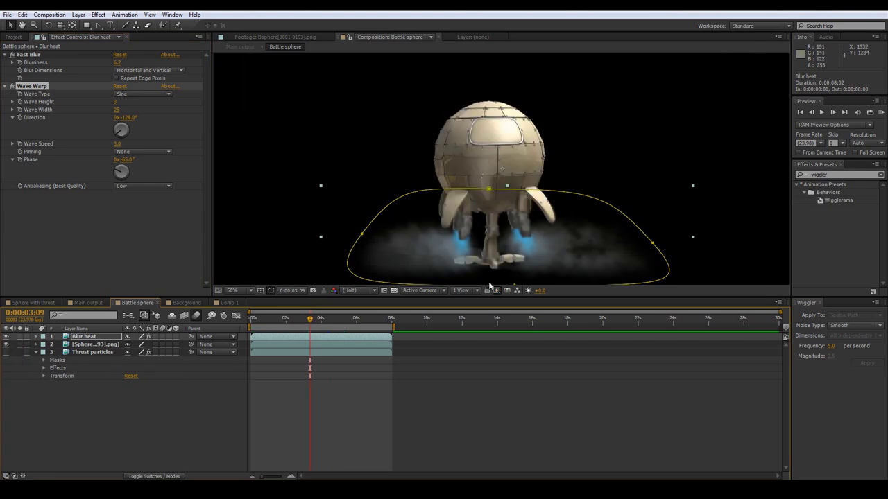
pyautogui.click(6, 353)
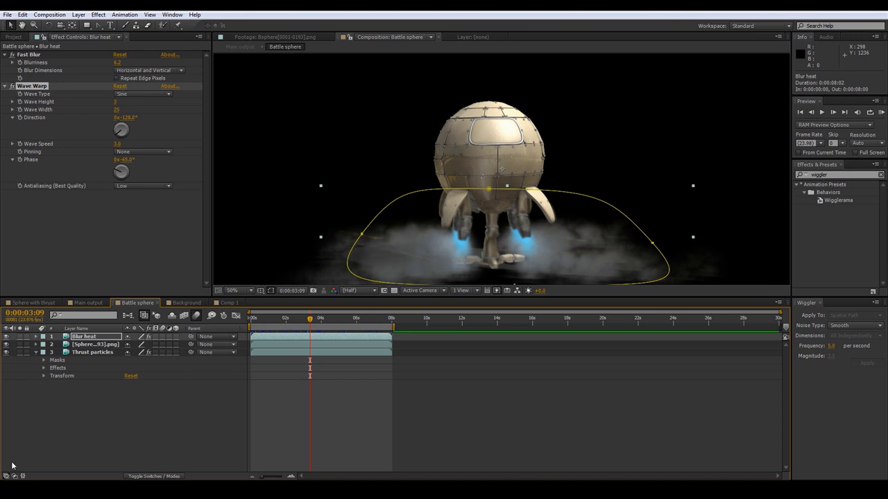
pyautogui.moveTo(310, 323); pyautogui.dragTo(375, 323)
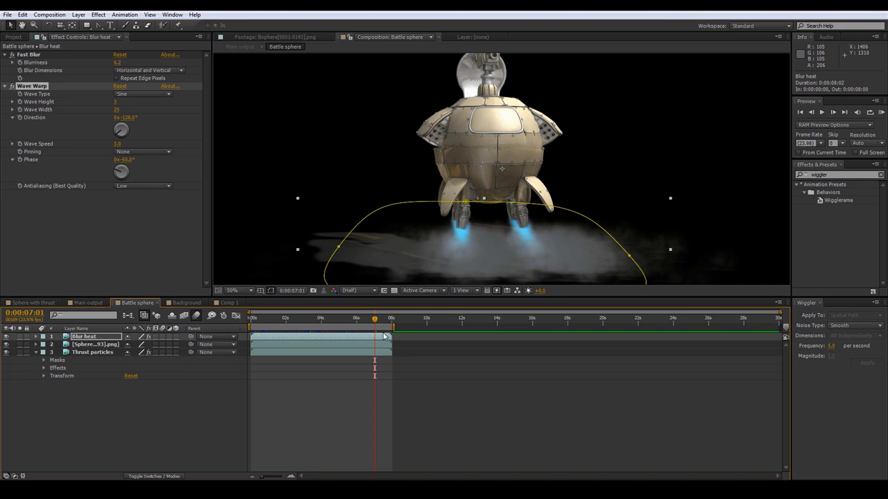
# Step: In Main output, show only the parking Lot footage and detach it from its Zoom parent
pyautogui.click(89, 304)
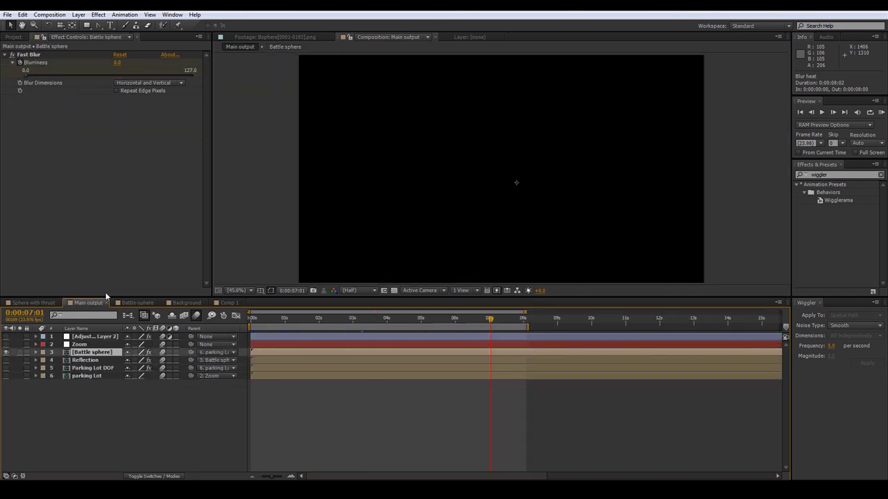
pyautogui.click(7, 352)
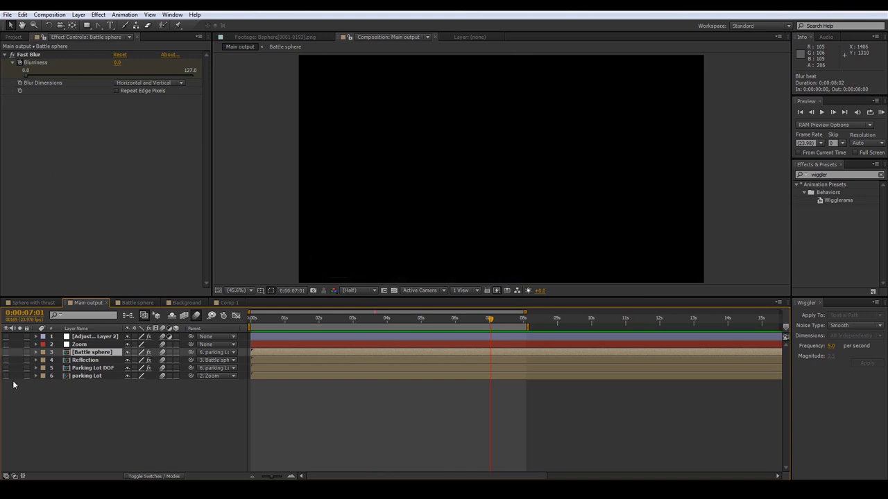
pyautogui.click(6, 375)
pyautogui.moveTo(490, 321); pyautogui.dragTo(259, 327)
pyautogui.moveTo(285, 327); pyautogui.dragTo(336, 322)
pyautogui.click(213, 376)
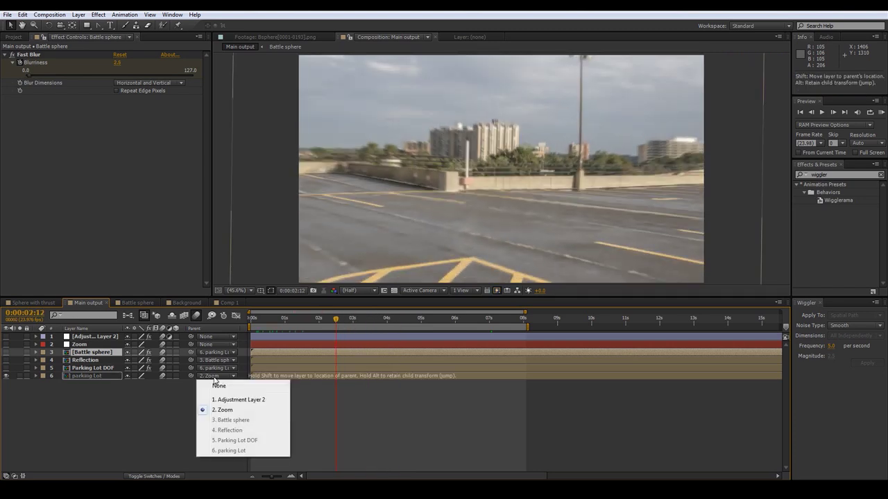
pyautogui.click(222, 386)
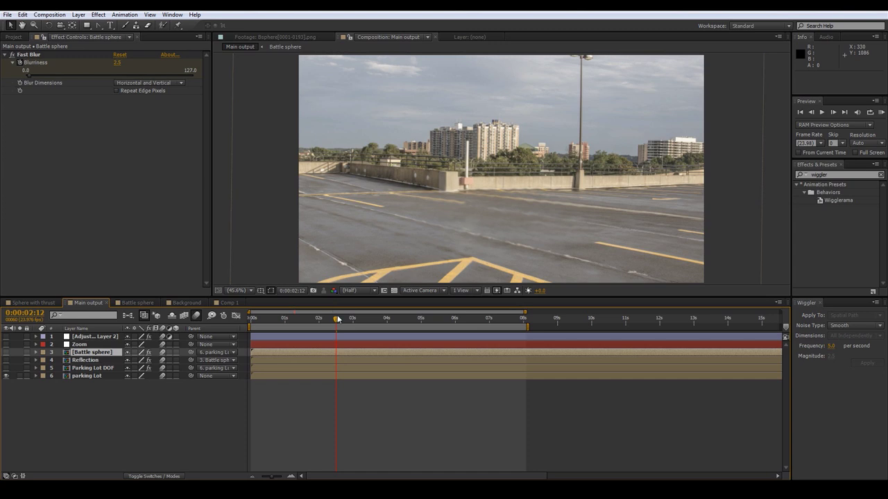
# Step: Delete parking Lot's wiggled Position keyframes, leaving 941.4, 491.7 keyed at the start
pyautogui.moveTo(337, 320); pyautogui.dragTo(368, 324)
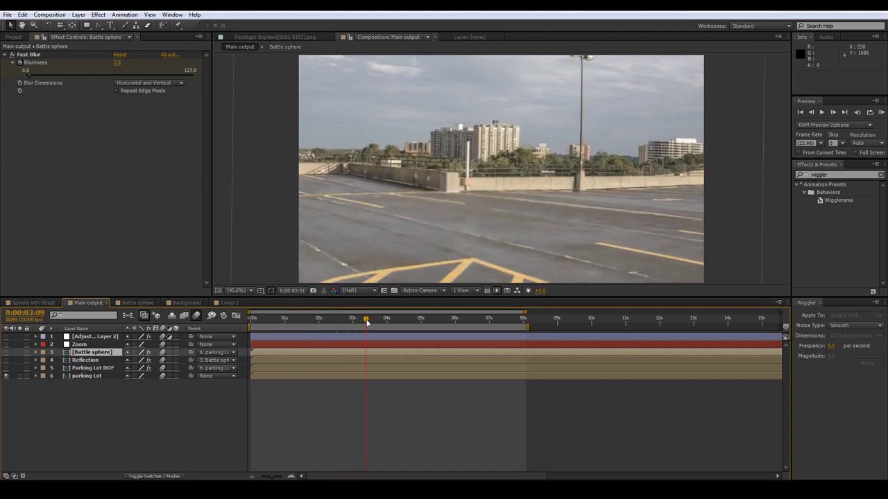
pyautogui.click(36, 376)
pyautogui.click(138, 399)
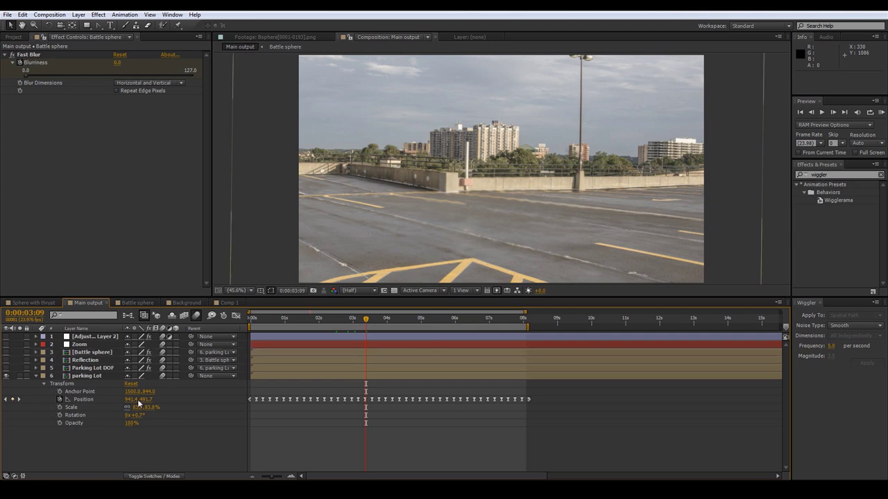
pyautogui.moveTo(610, 432); pyautogui.dragTo(451, 395)
pyautogui.moveTo(240, 398); pyautogui.dragTo(551, 401)
pyautogui.press('Delete')
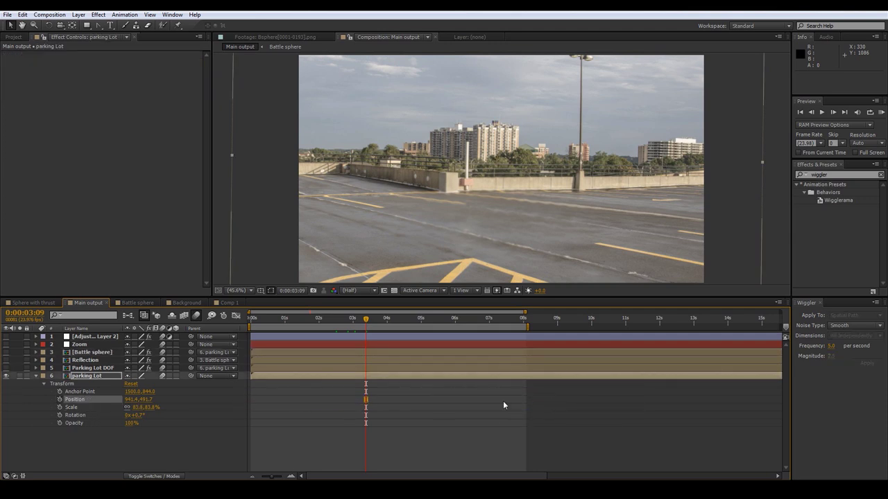
pyautogui.click(251, 326)
# Step: Keyframe parking Lot's Position at 0:00, then set Position Y to 497.7 near 8 seconds
pyautogui.click(60, 401)
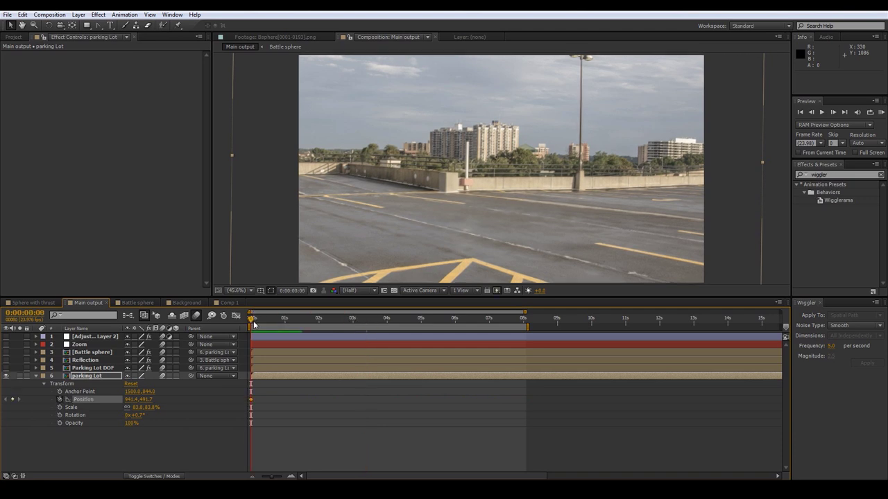
pyautogui.moveTo(252, 321); pyautogui.dragTo(527, 333)
pyautogui.moveTo(137, 407); pyautogui.dragTo(146, 408)
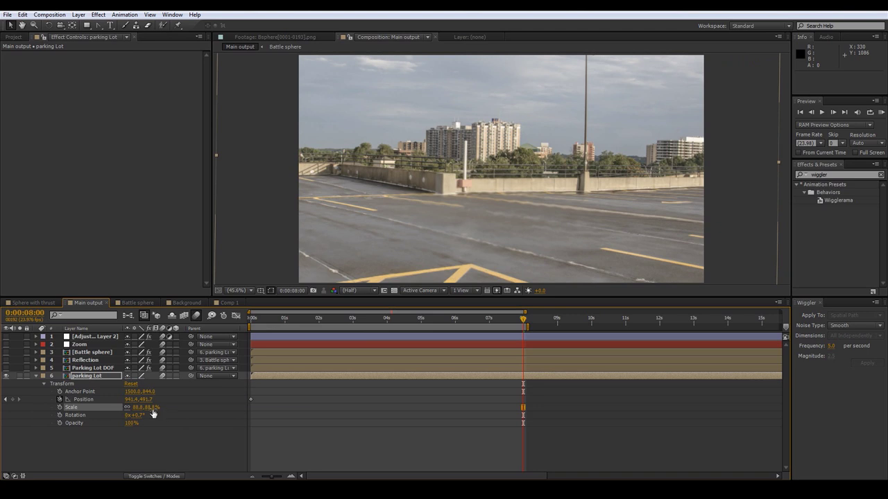
pyautogui.moveTo(159, 409); pyautogui.dragTo(104, 415)
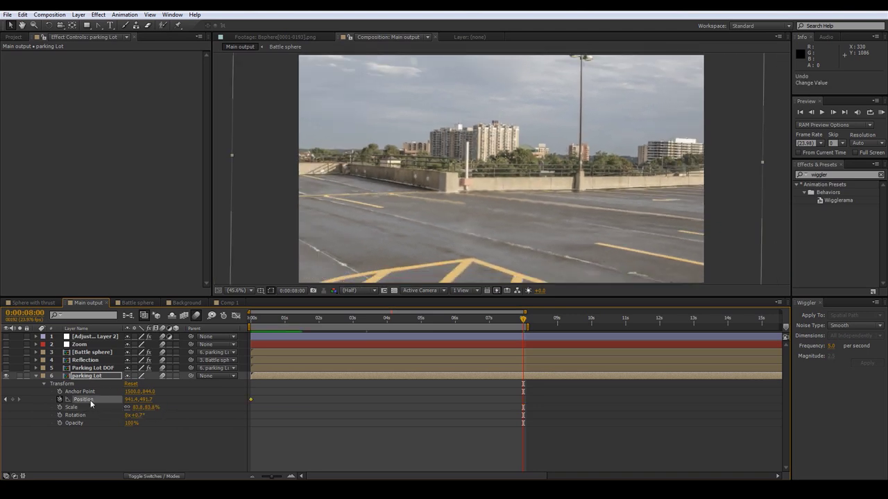
pyautogui.click(146, 399)
pyautogui.write('497.7')
pyautogui.press('Return')
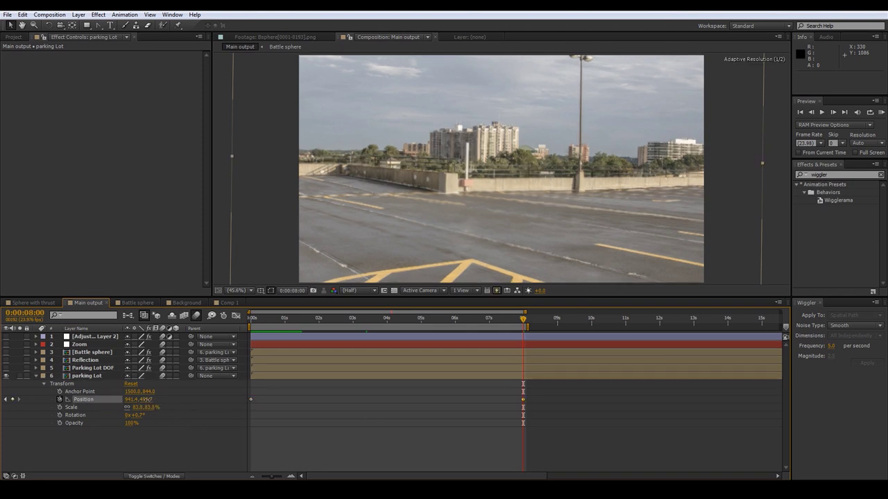
pyautogui.moveTo(523, 400); pyautogui.dragTo(526, 399)
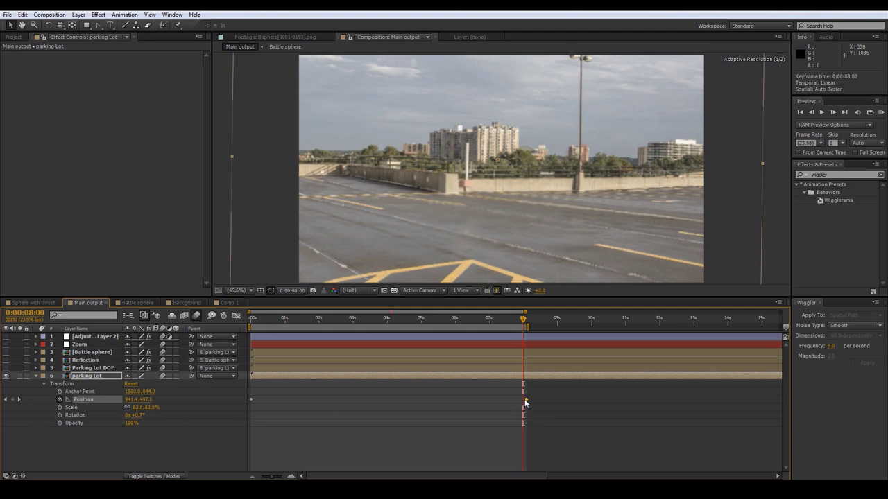
pyautogui.moveTo(521, 320); pyautogui.dragTo(225, 338)
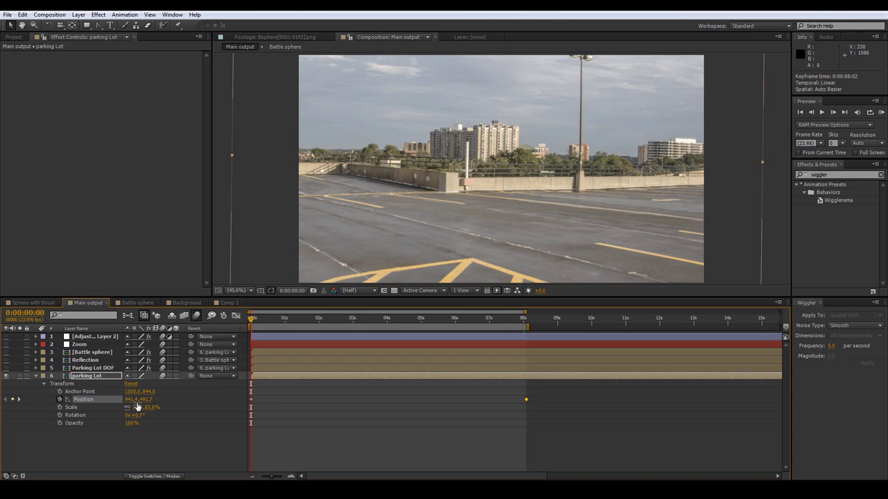
# Step: Bring up the Wiggler panel from the Window menu
pyautogui.keyDown('shift'); pyautogui.click(250, 400); pyautogui.keyUp('shift')
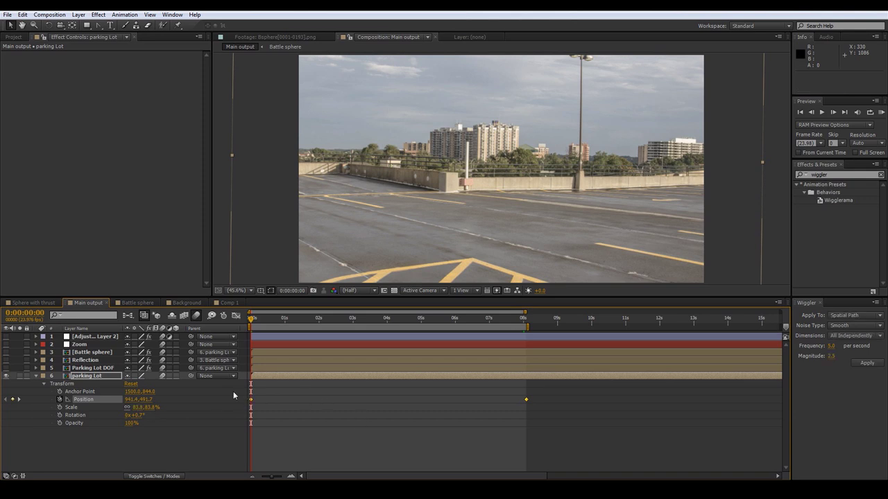
pyautogui.click(174, 15)
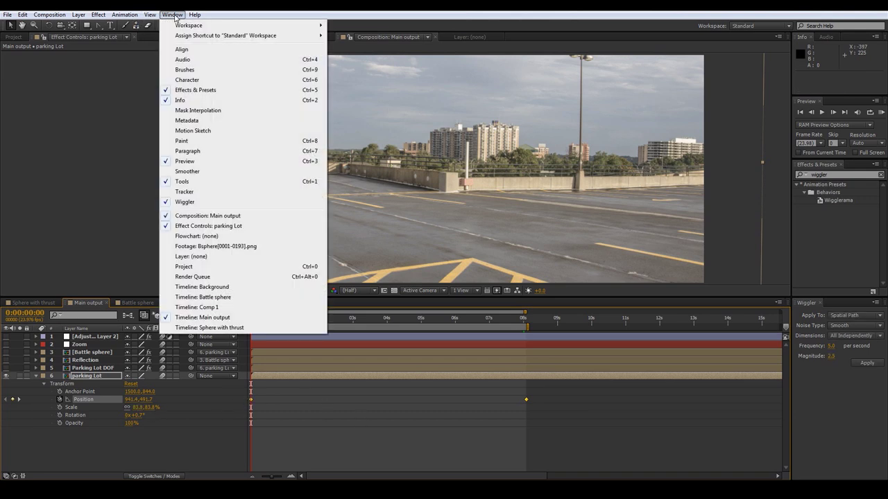
pyautogui.click(184, 202)
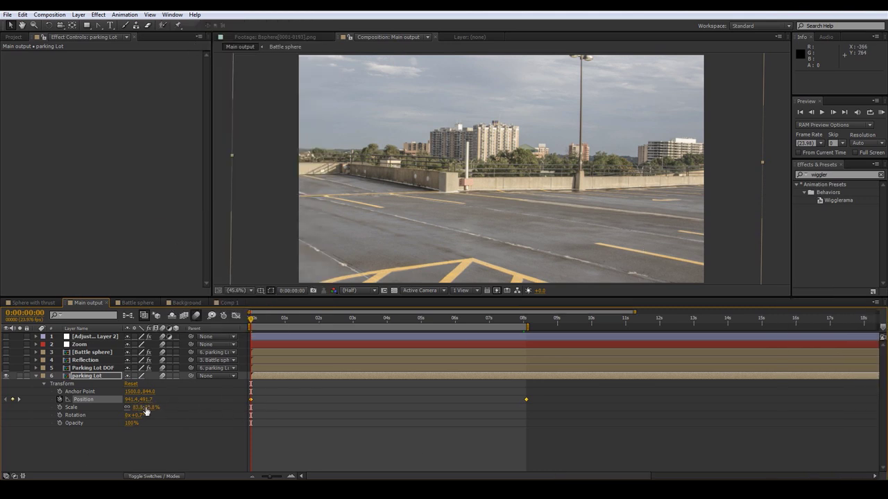
pyautogui.click(172, 15)
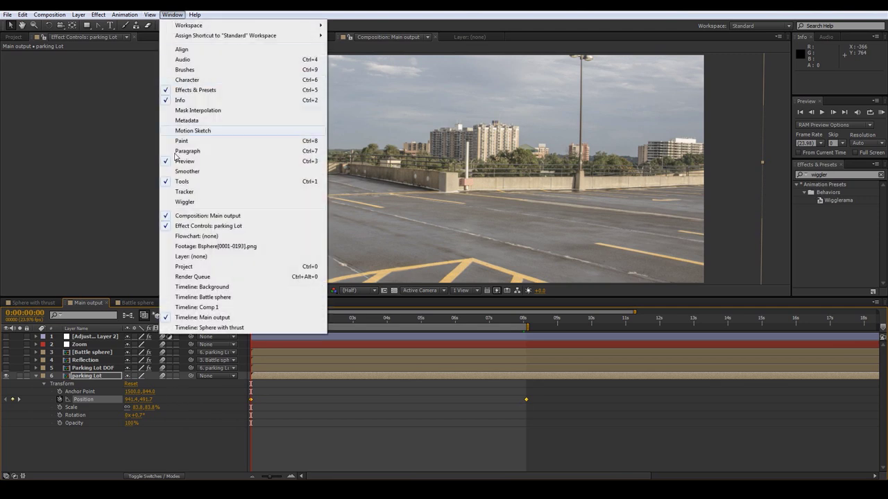
pyautogui.click(185, 202)
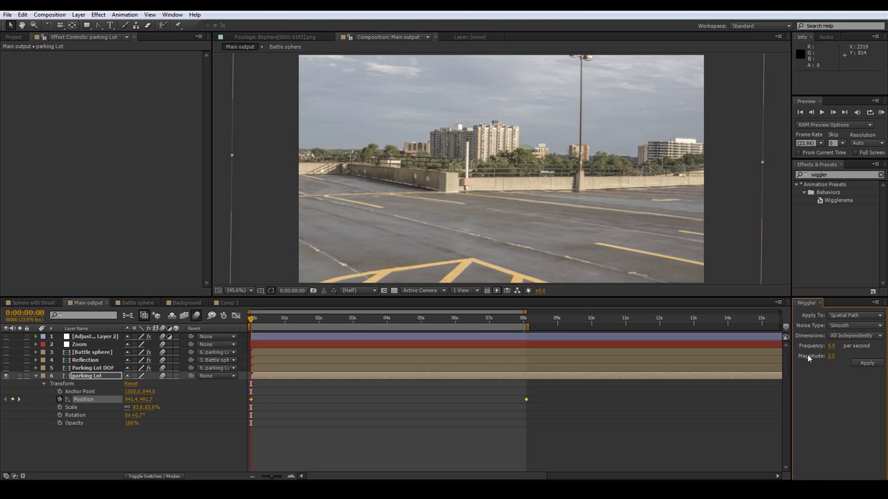
# Step: Wiggle both Position keyframes at frequency 5 and magnitude 2.5, and parent parking Lot to Zoom
pyautogui.click(251, 403)
pyautogui.moveTo(239, 399); pyautogui.dragTo(539, 406)
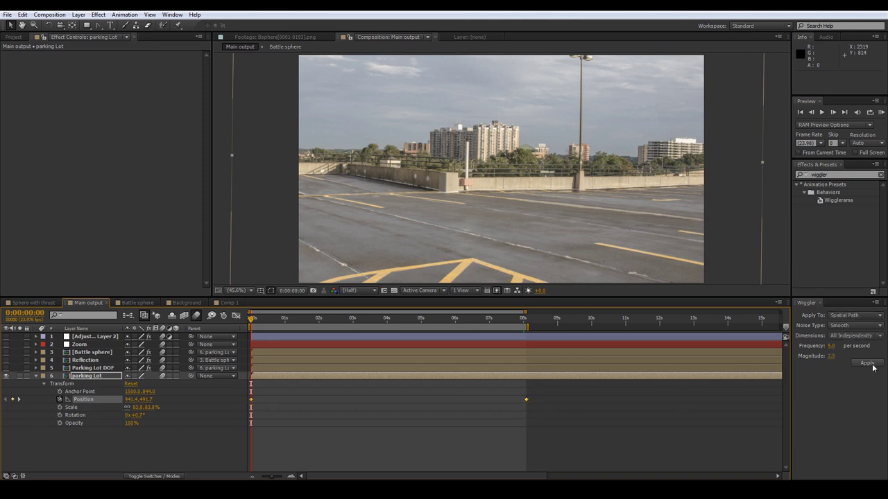
pyautogui.click(873, 366)
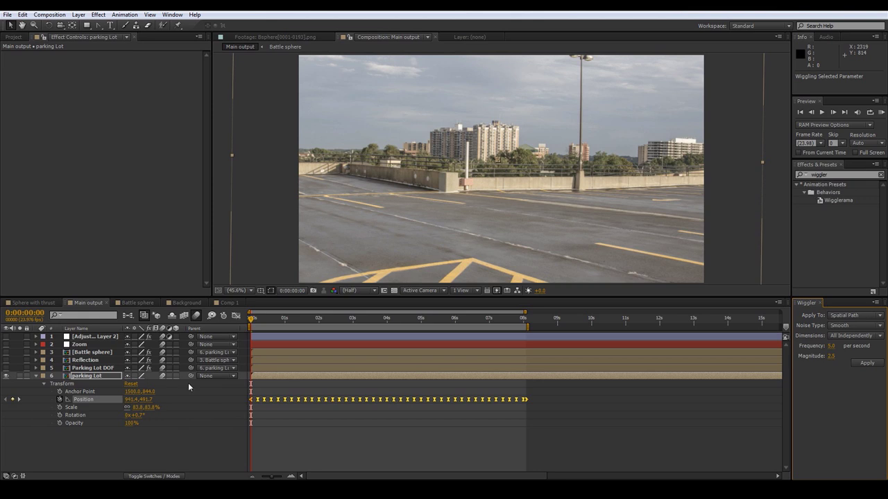
pyautogui.moveTo(190, 378); pyautogui.dragTo(75, 350)
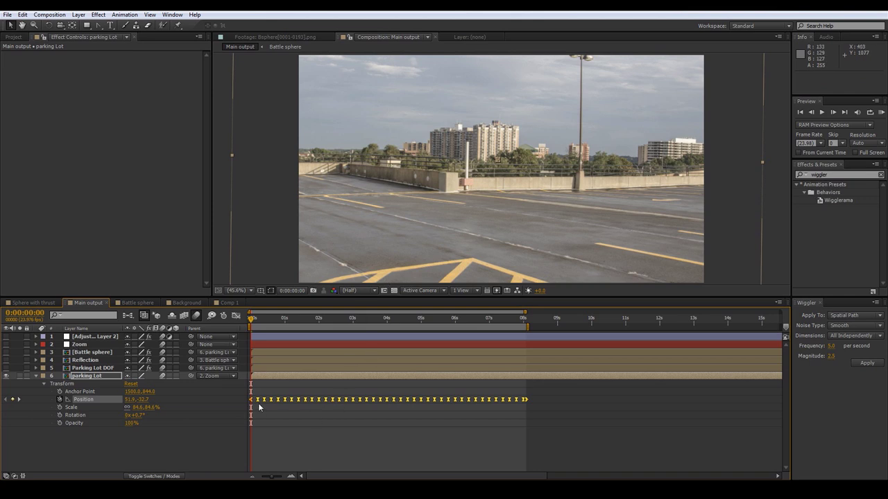
# Step: Show the Battle sphere, Reflection and Parking Lot DOF layers and scrub to preview the thrusting robot
pyautogui.click(85, 353)
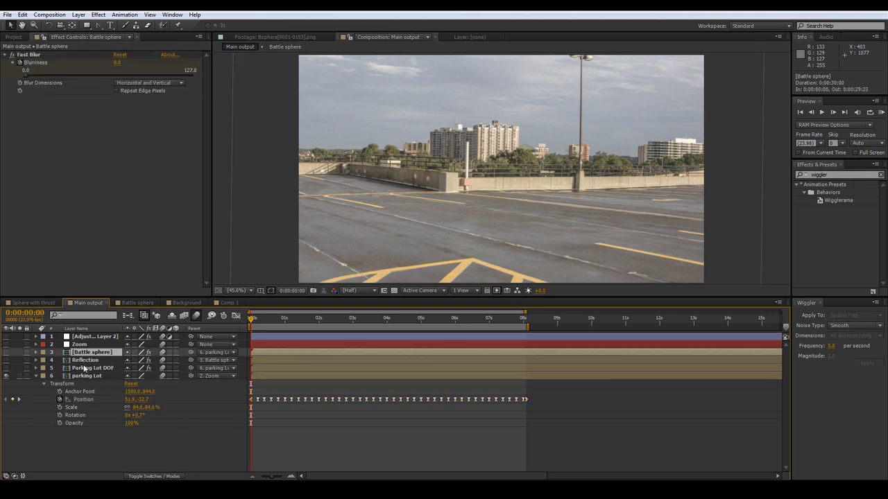
pyautogui.keyDown('shift'); pyautogui.click(86, 368); pyautogui.keyUp('shift')
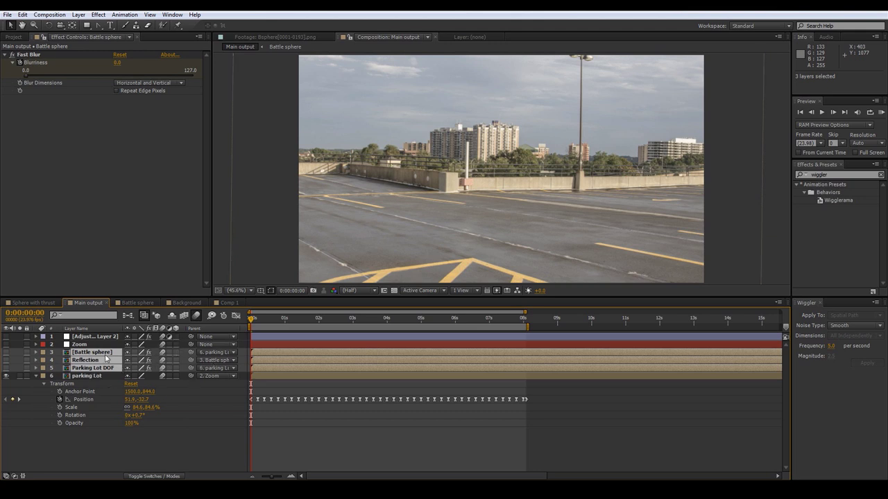
pyautogui.click(81, 376)
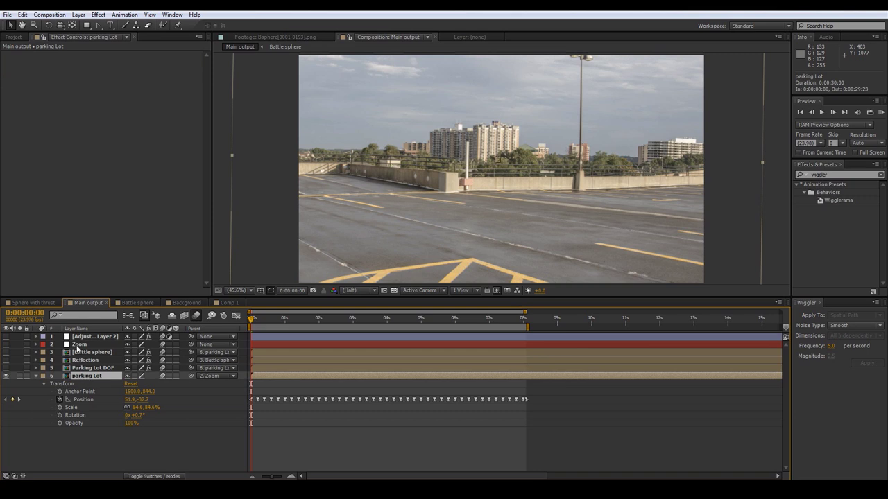
pyautogui.click(78, 346)
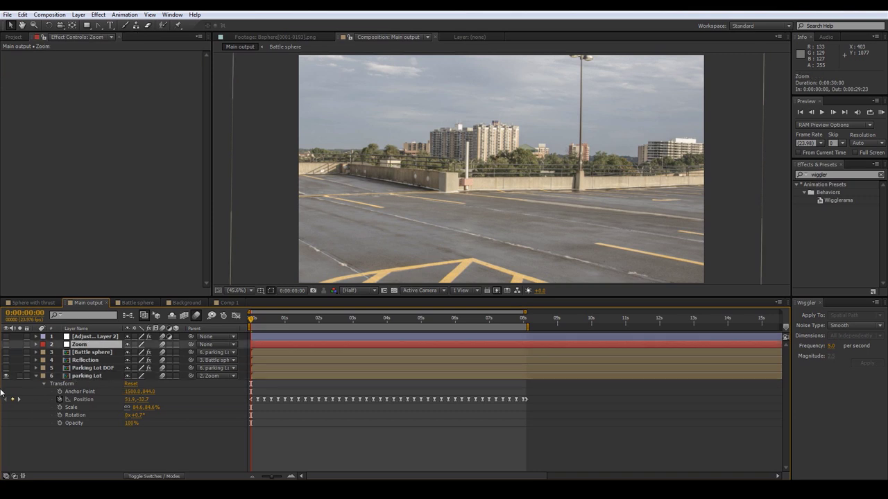
pyautogui.moveTo(6, 369); pyautogui.dragTo(6, 351)
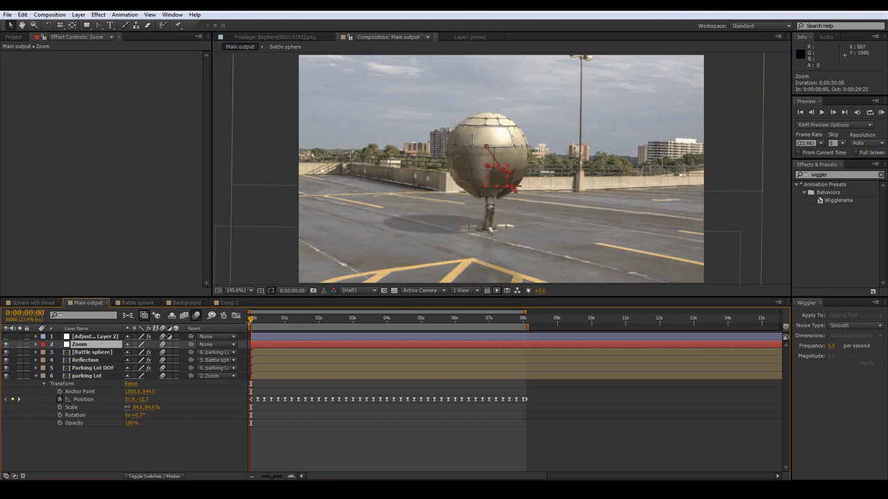
pyautogui.click(253, 321)
pyautogui.moveTo(267, 324); pyautogui.dragTo(345, 320)
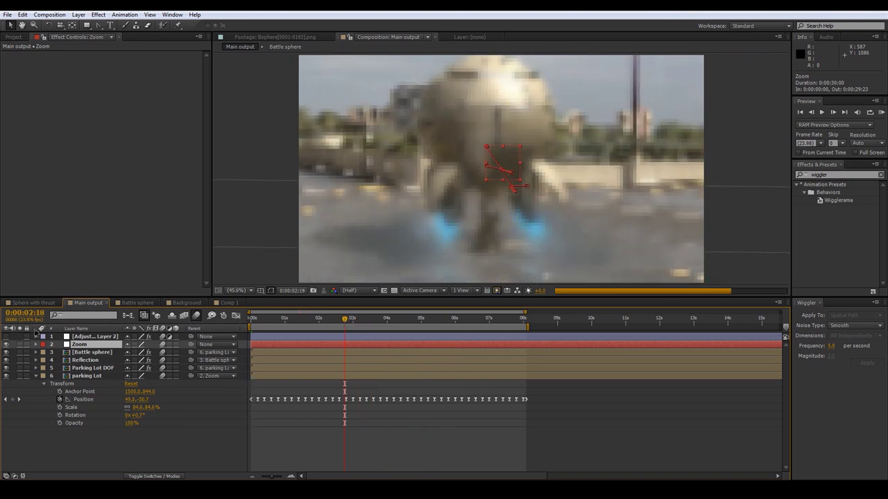
pyautogui.click(87, 337)
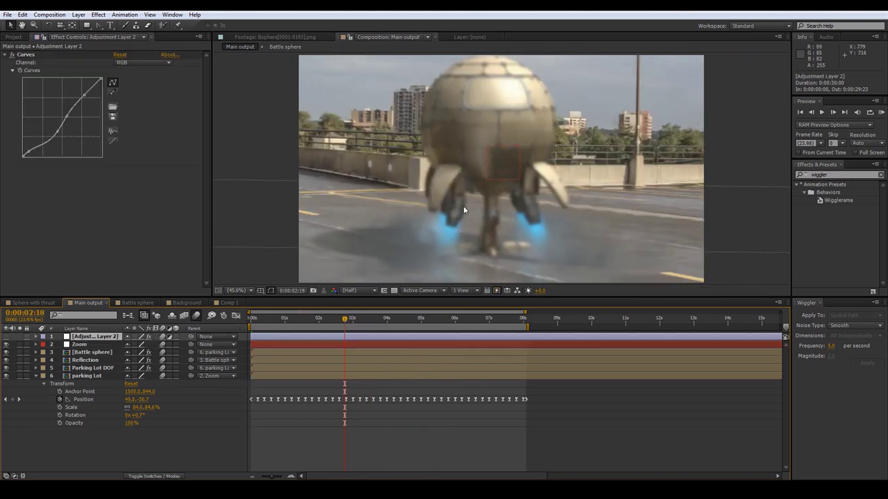
# Step: At 0:00:05:00, toggle Adjustment Layer 2's visibility to compare the Curves grade
pyautogui.click(421, 320)
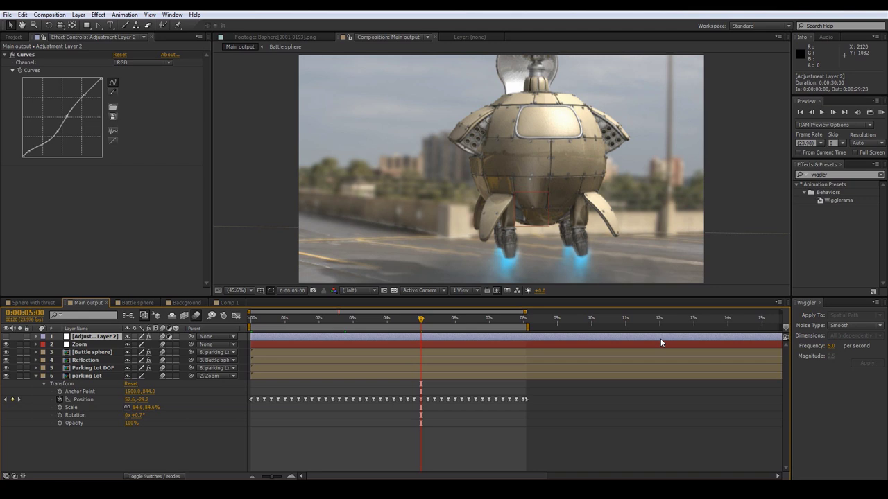
pyautogui.click(6, 337)
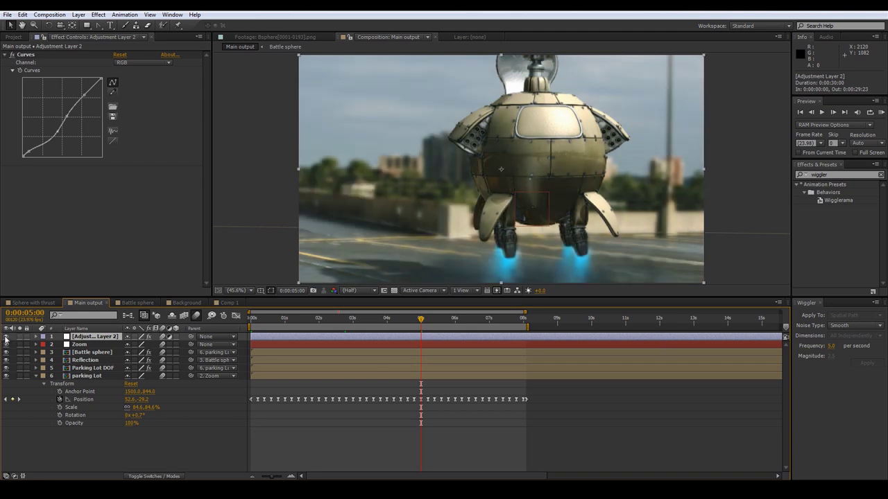